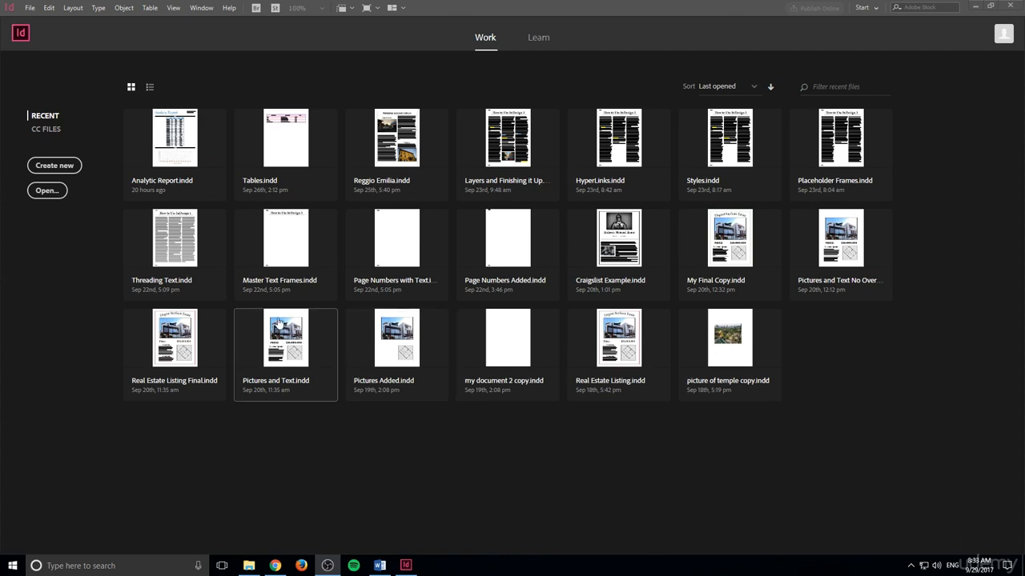
Create a new print document named First Example from the blank Letter preset
click(62, 166)
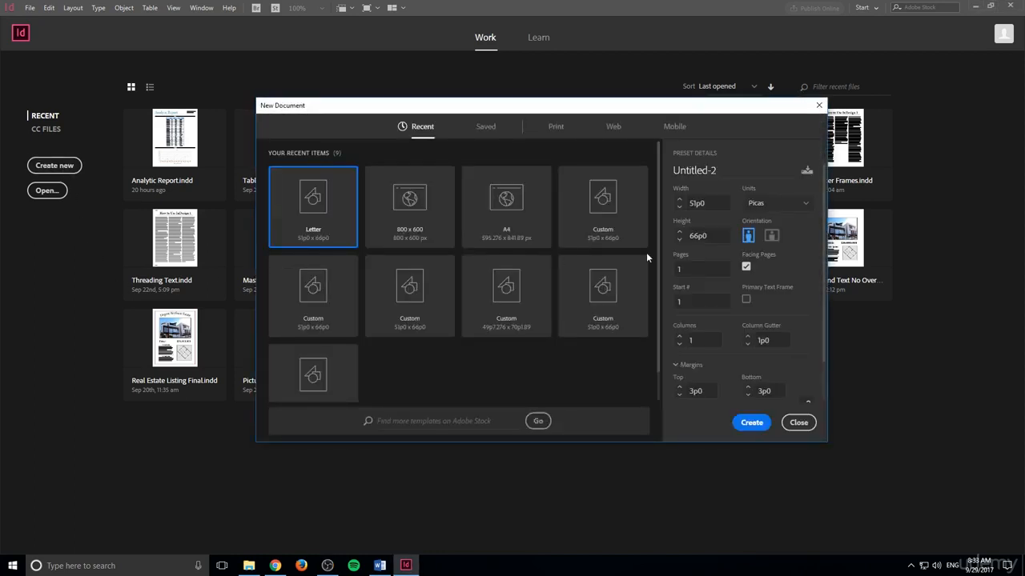
click(556, 128)
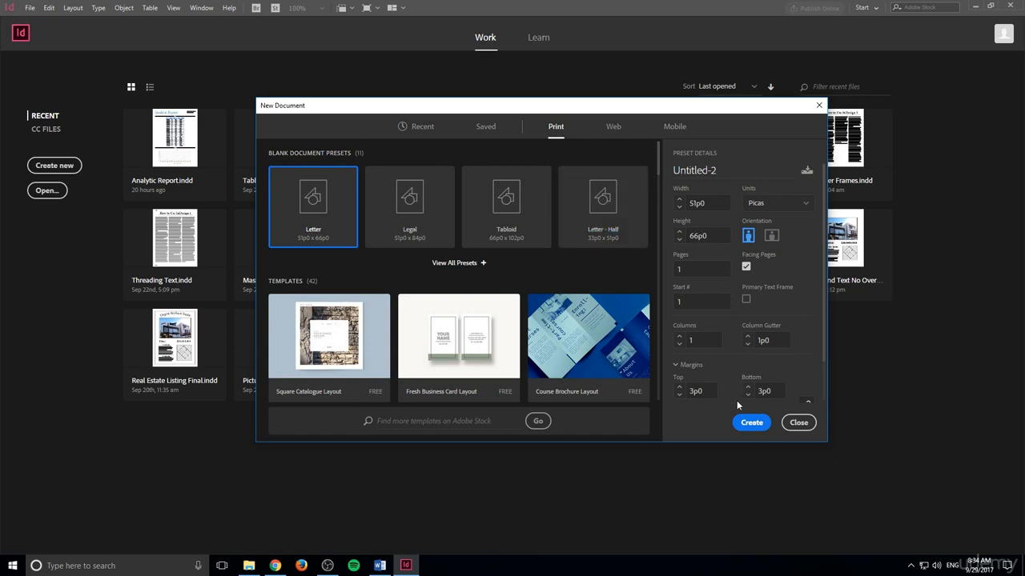
drag(719, 171, 666, 174)
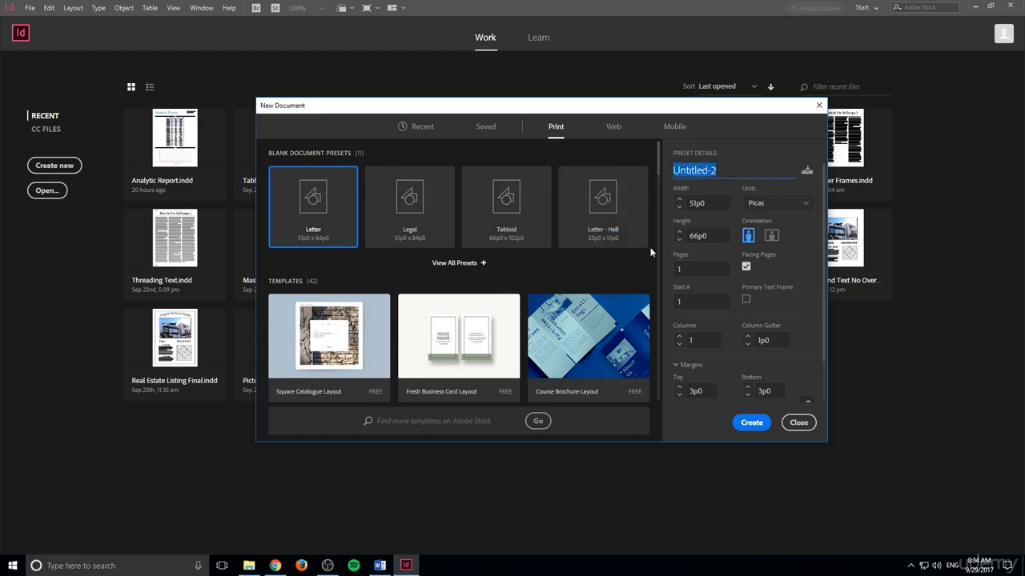
text(First Example)
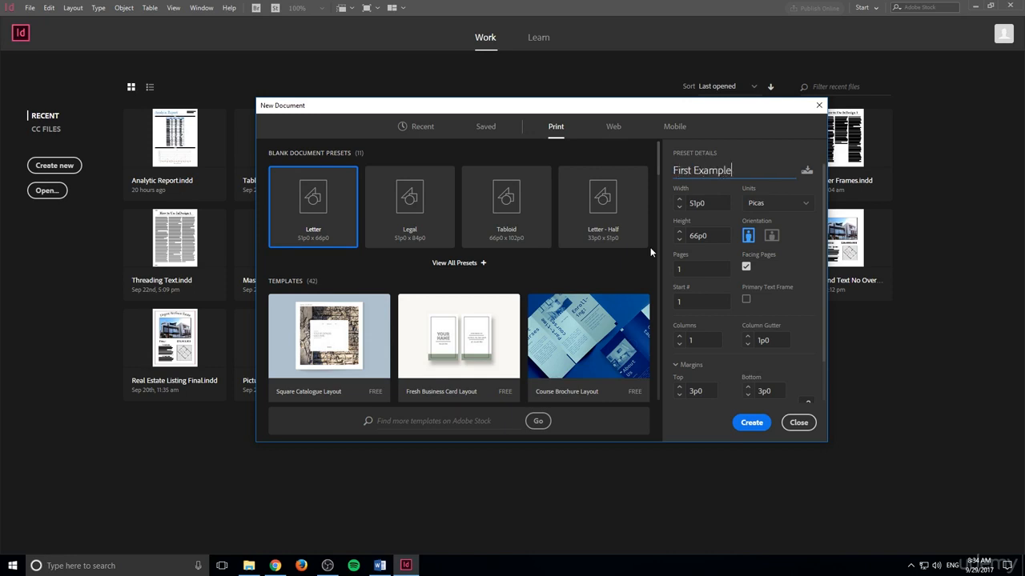
click(748, 431)
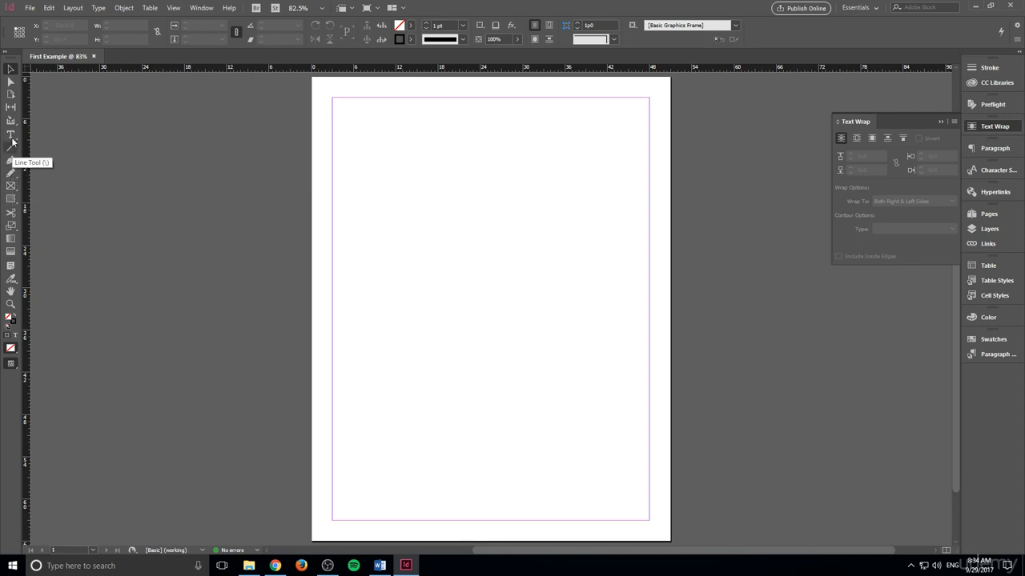
Draw a rectangle across the full width between the page margins, starting at the top margin, about 45p0 wide and 12p9.6 high
click(10, 198)
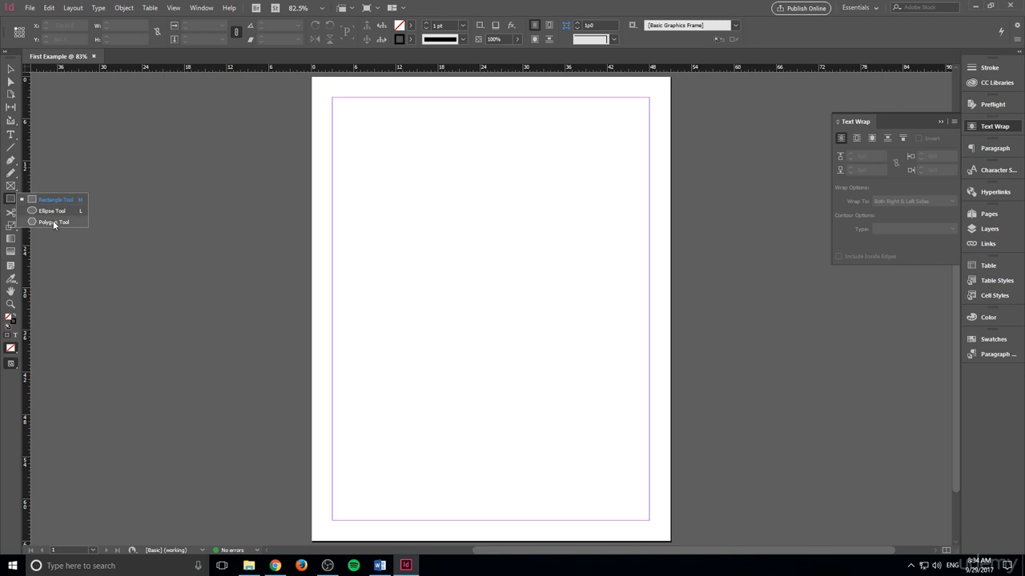
click(50, 211)
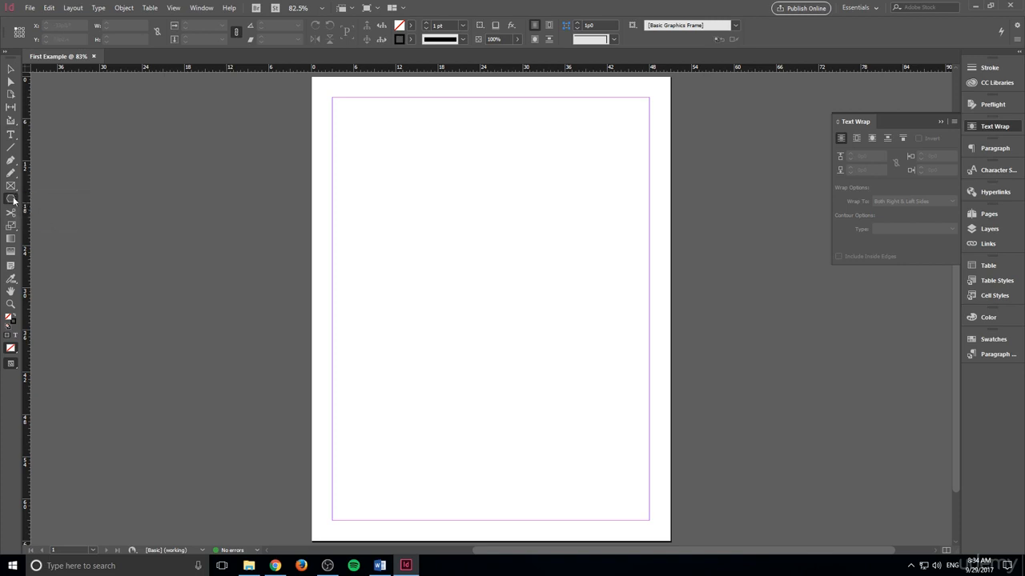
click(13, 200)
click(58, 212)
click(13, 201)
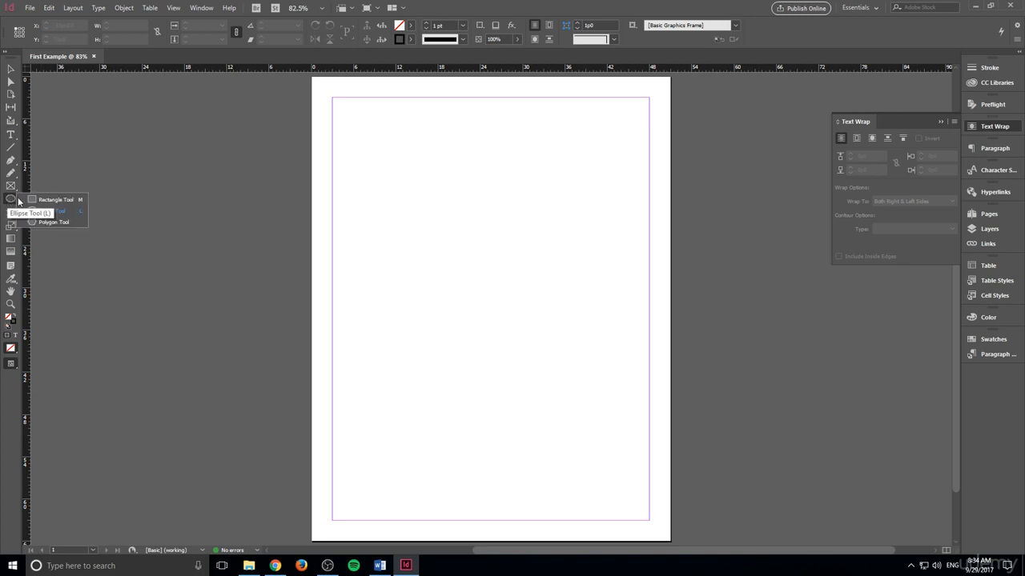
click(36, 199)
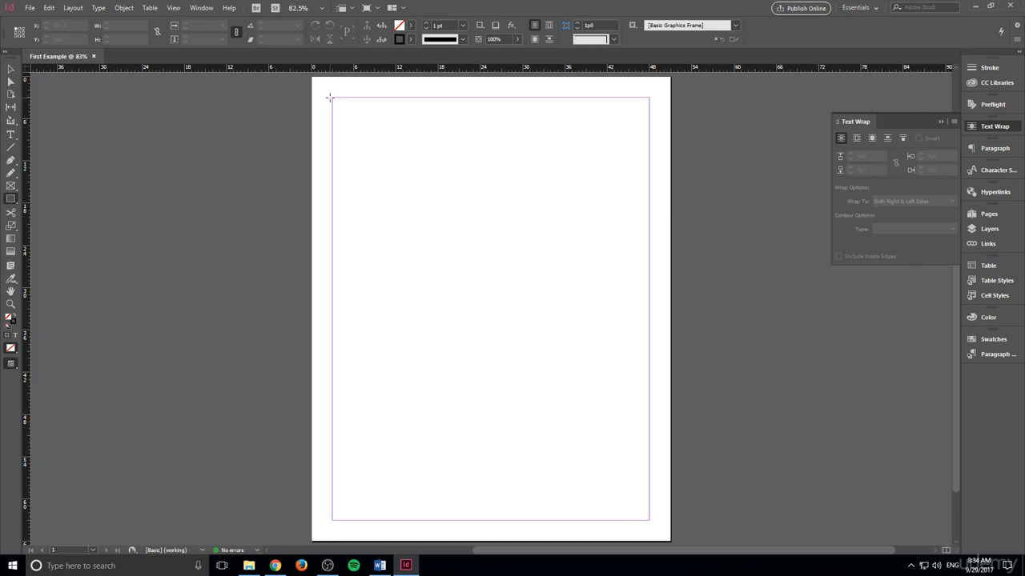
drag(332, 97, 651, 189)
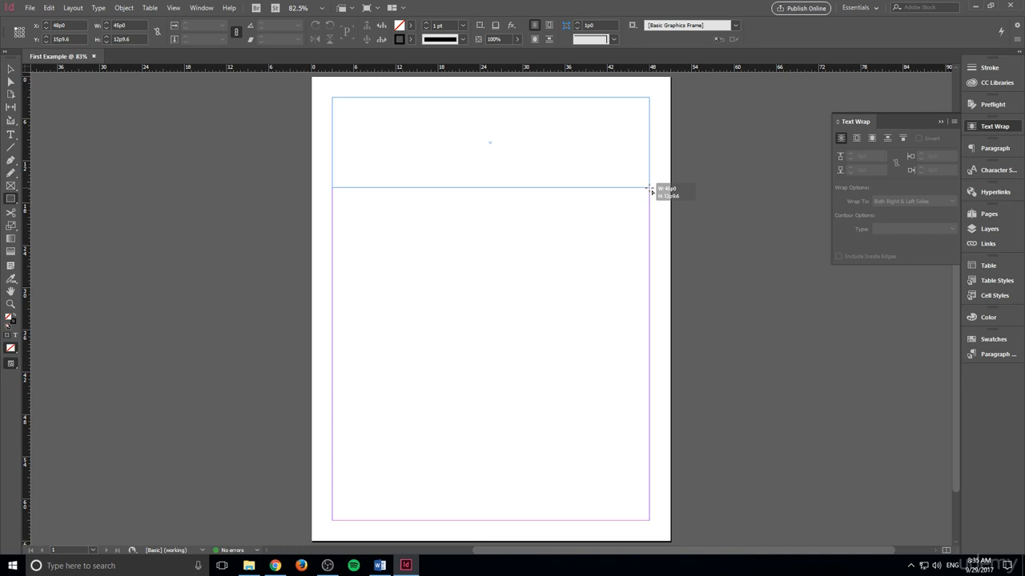
drag(651, 189, 650, 188)
right_click(651, 188)
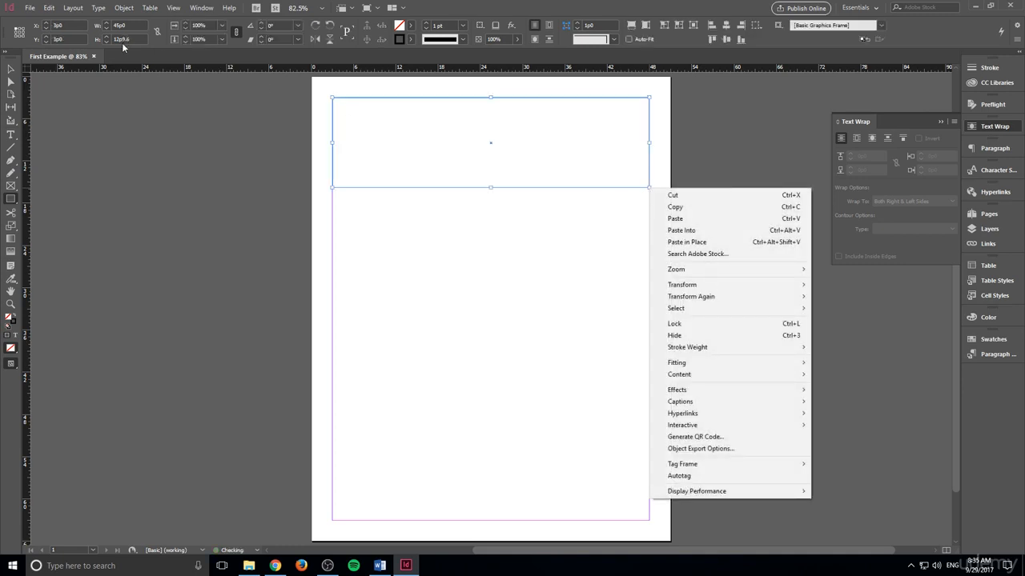
Select the rectangle by its edge and place the image DSC_0385.JPG from the Unit 1 Pictures folder inside it
click(11, 71)
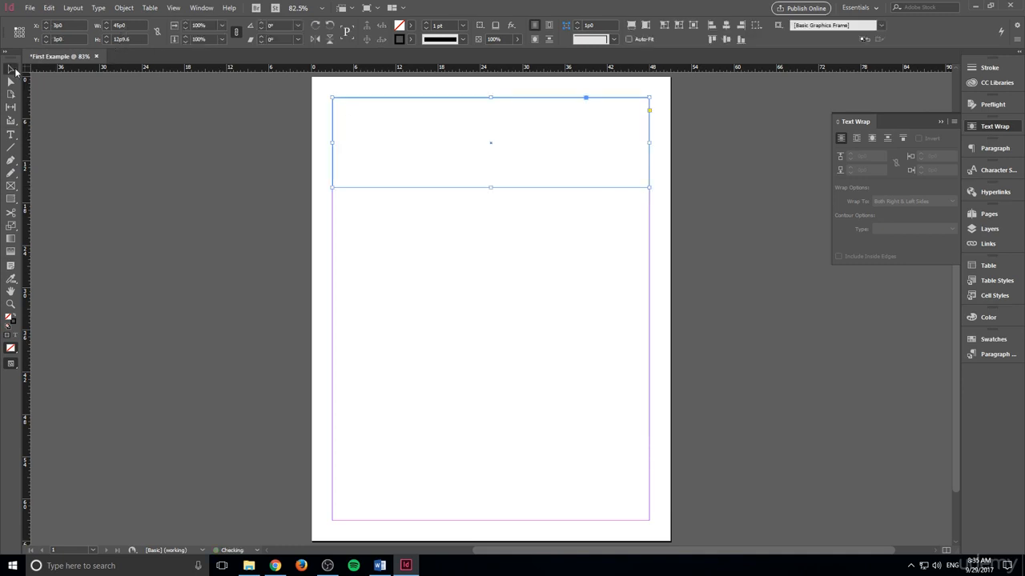
click(409, 135)
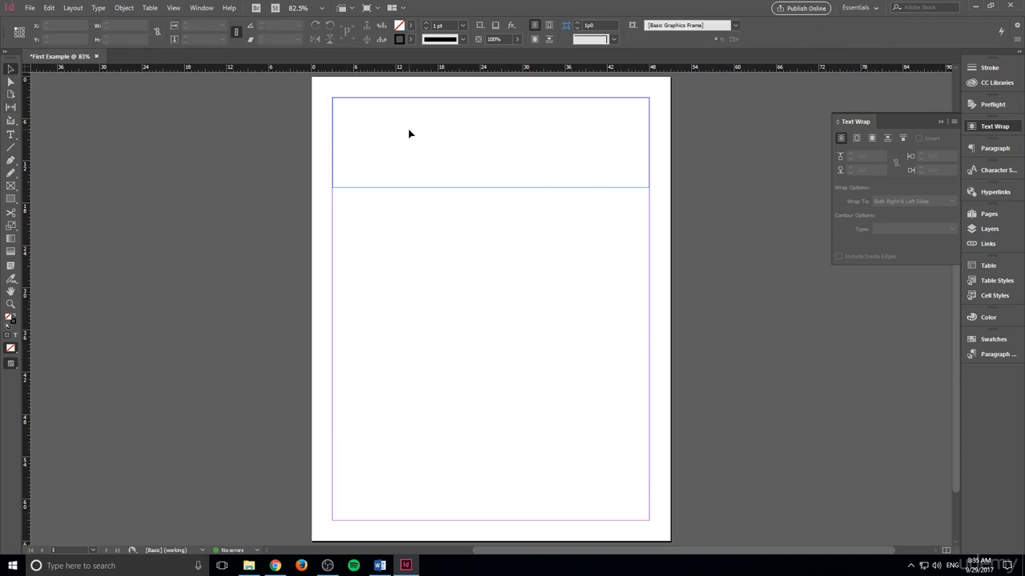
click(423, 189)
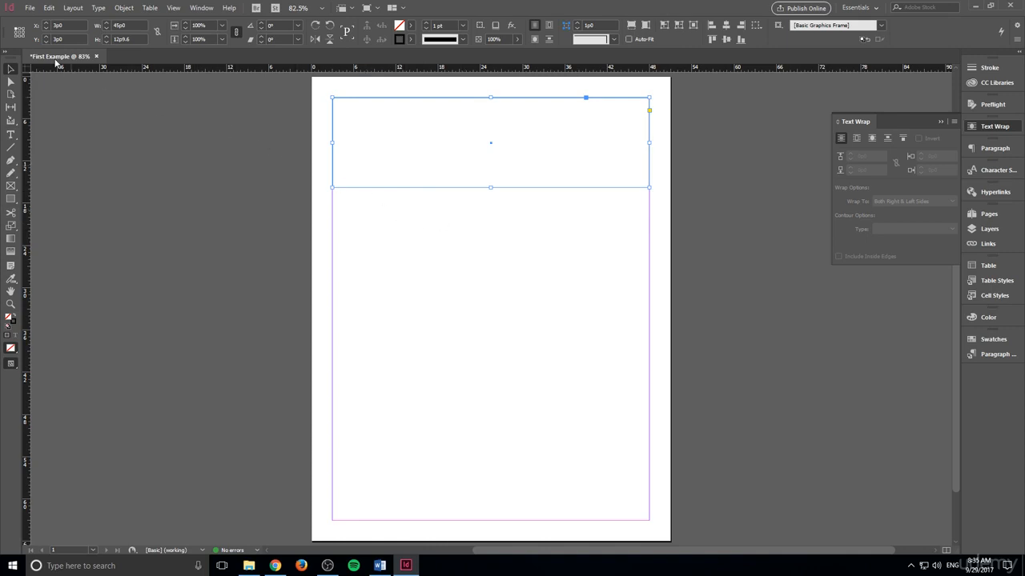
click(30, 8)
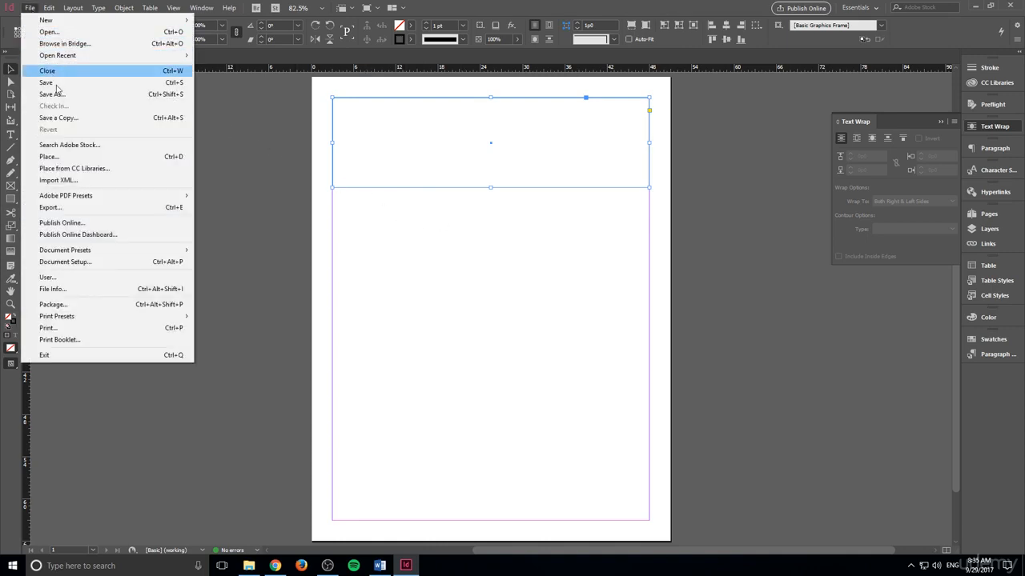
click(80, 158)
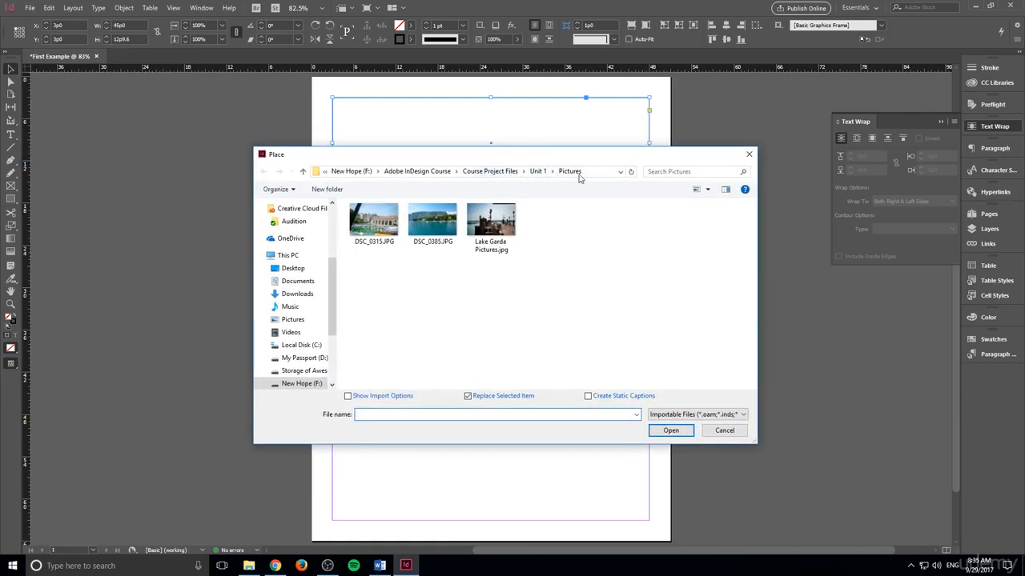
drag(545, 280, 478, 303)
click(432, 228)
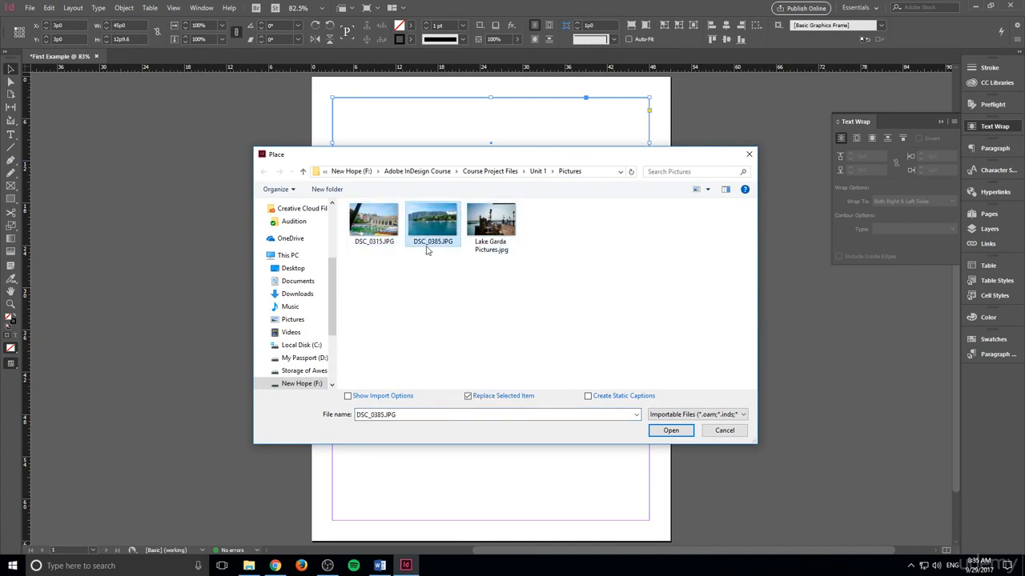
click(676, 436)
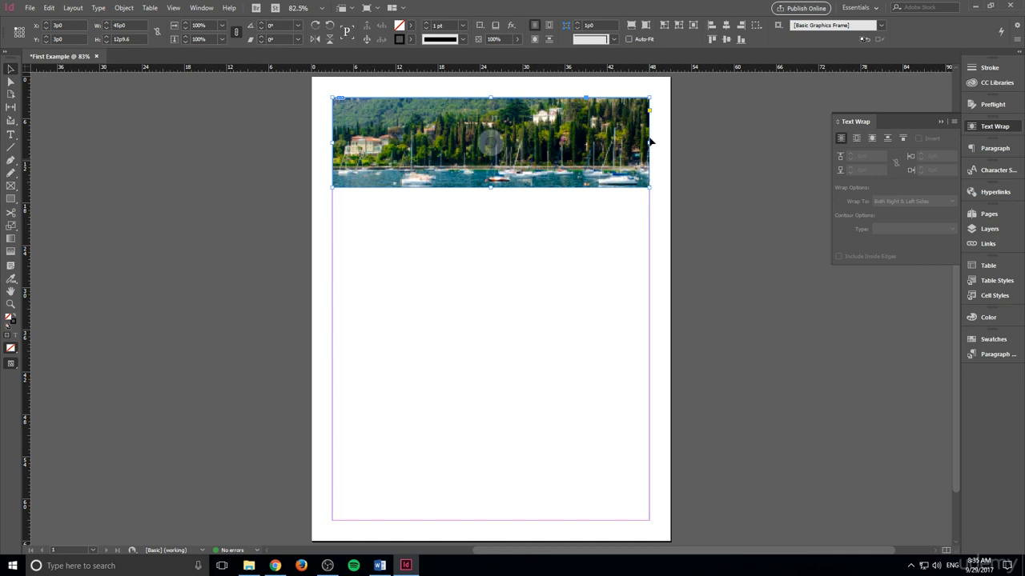
Scale the placed image inside its frame down to about 56%
click(485, 141)
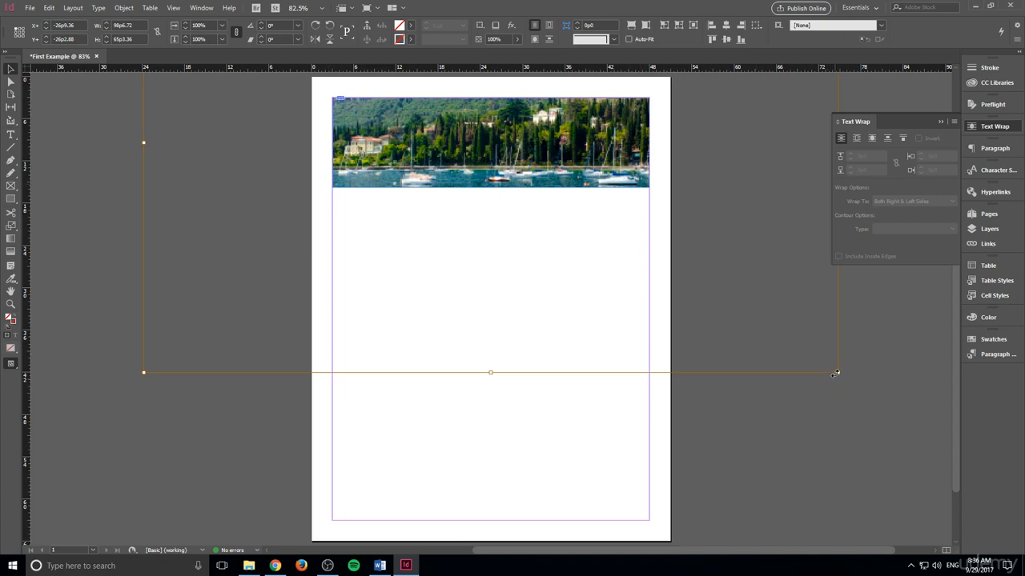
drag(837, 372, 838, 372)
drag(838, 373, 534, 169)
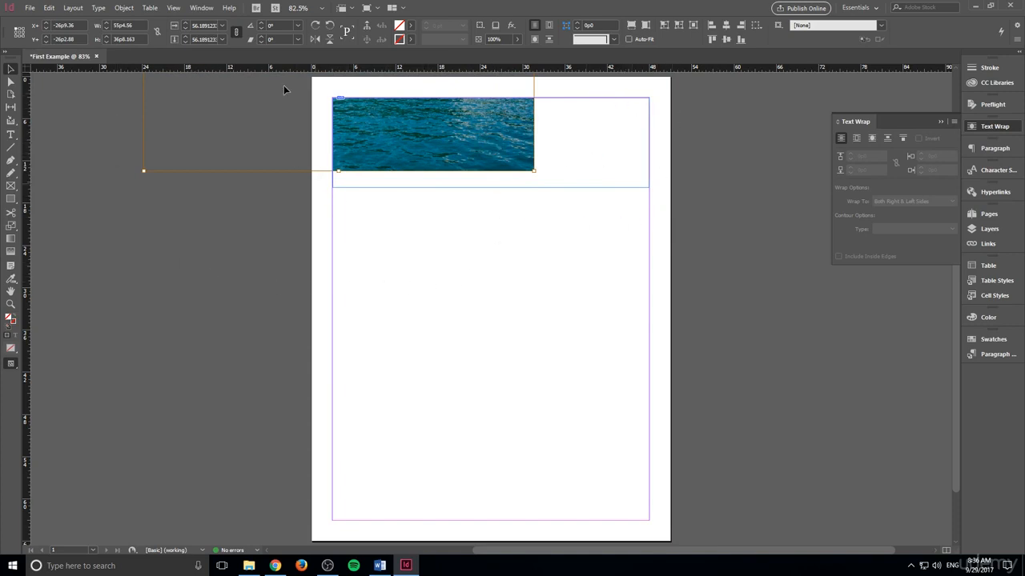
Reposition the scaled image inside the rectangle so the water fills the whole frame, keeping the frame at the margins, and deselect it
right_click(495, 144)
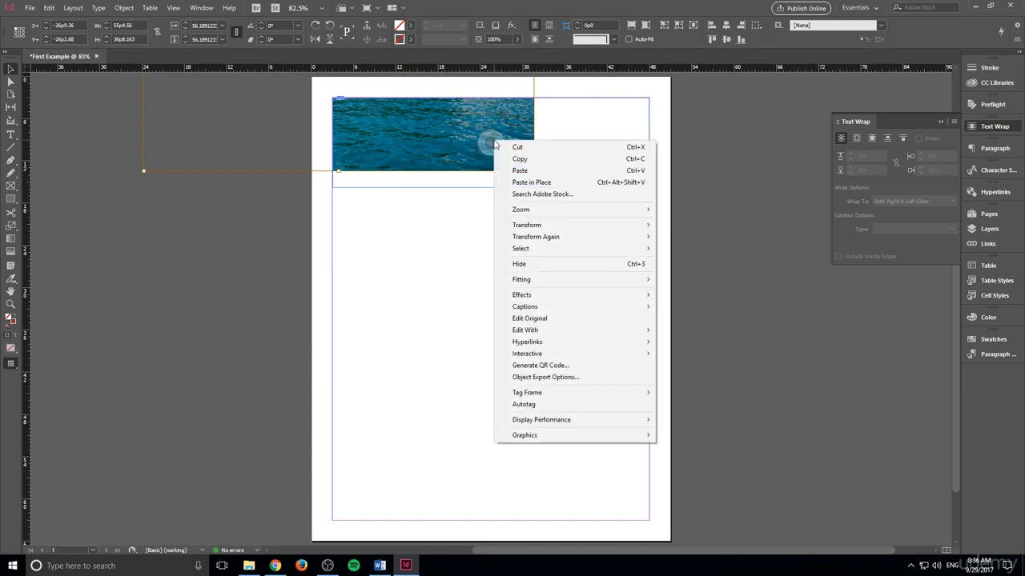
click(493, 143)
drag(494, 144, 493, 143)
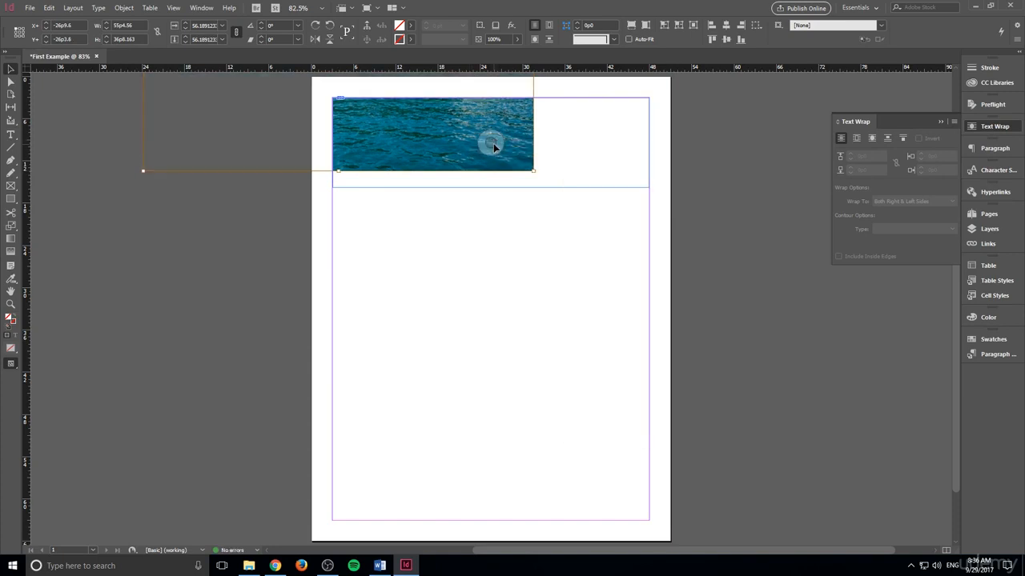
mouse_move(493, 143)
mouse_down()
mouse_move(503, 150)
mouse_move(488, 160)
mouse_up()
drag(567, 174, 600, 200)
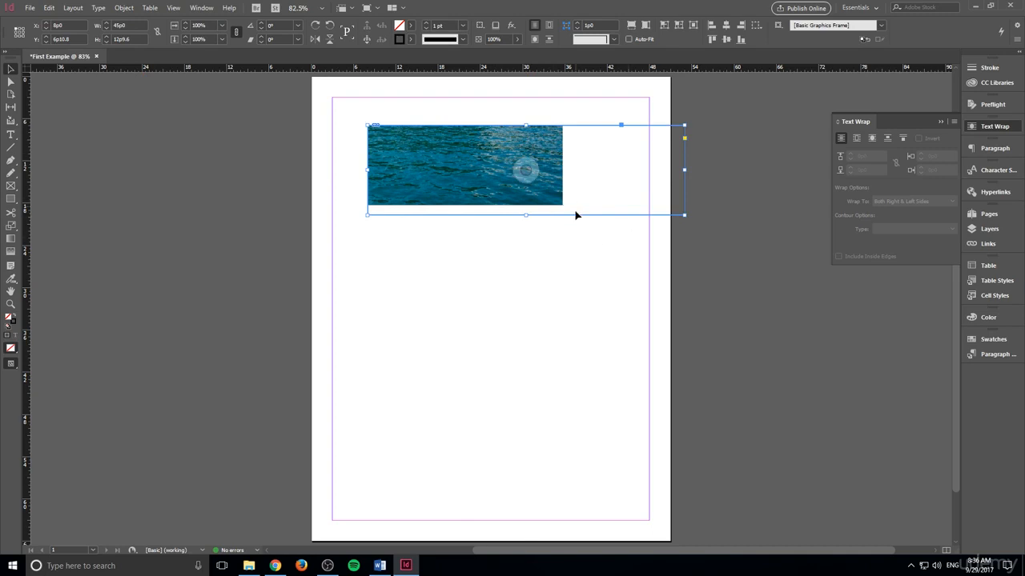
key(ctrl+z)
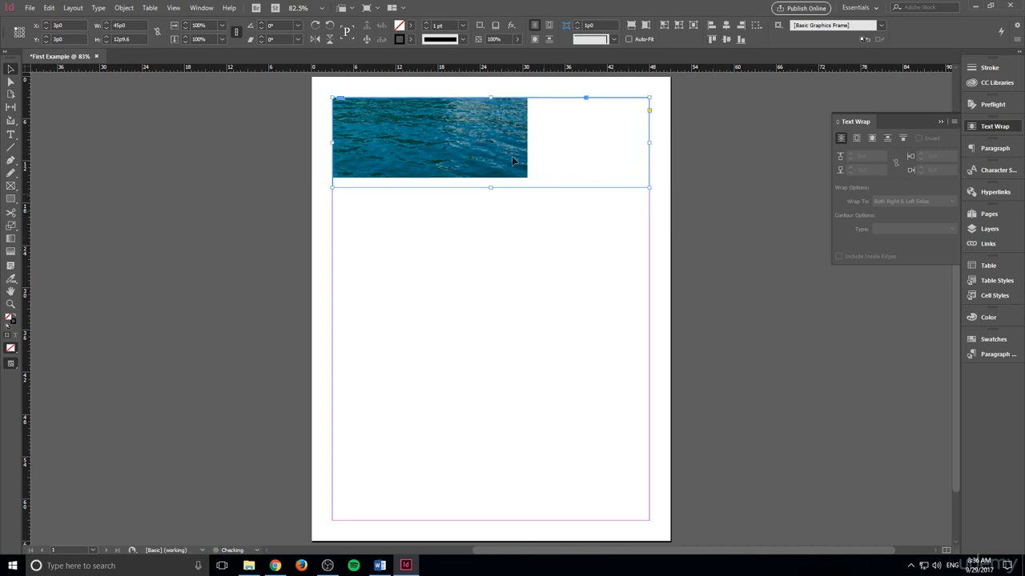
drag(490, 145, 613, 159)
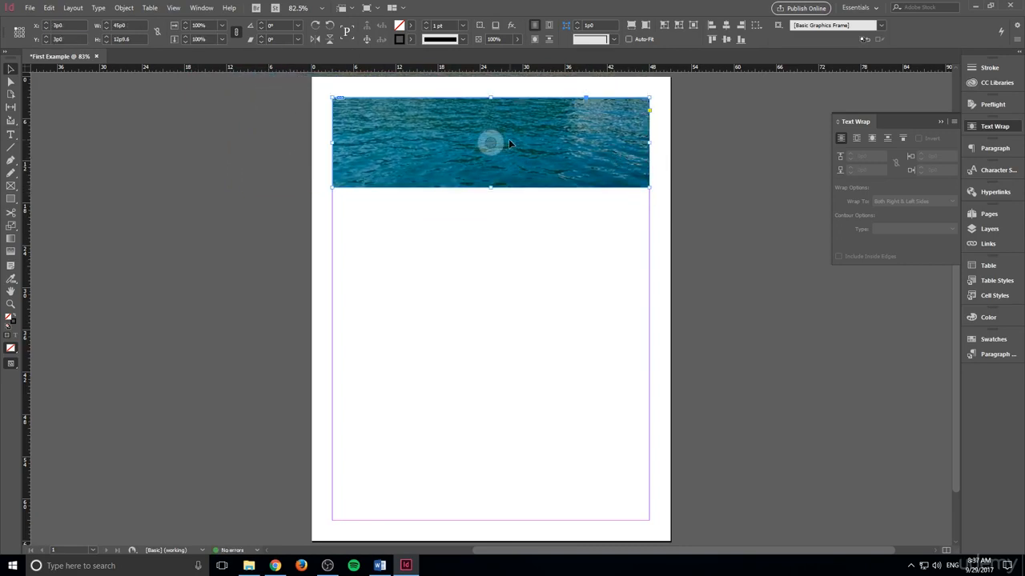
mouse_move(496, 138)
mouse_down()
mouse_move(477, 141)
mouse_move(499, 149)
mouse_move(496, 139)
mouse_up()
click(390, 212)
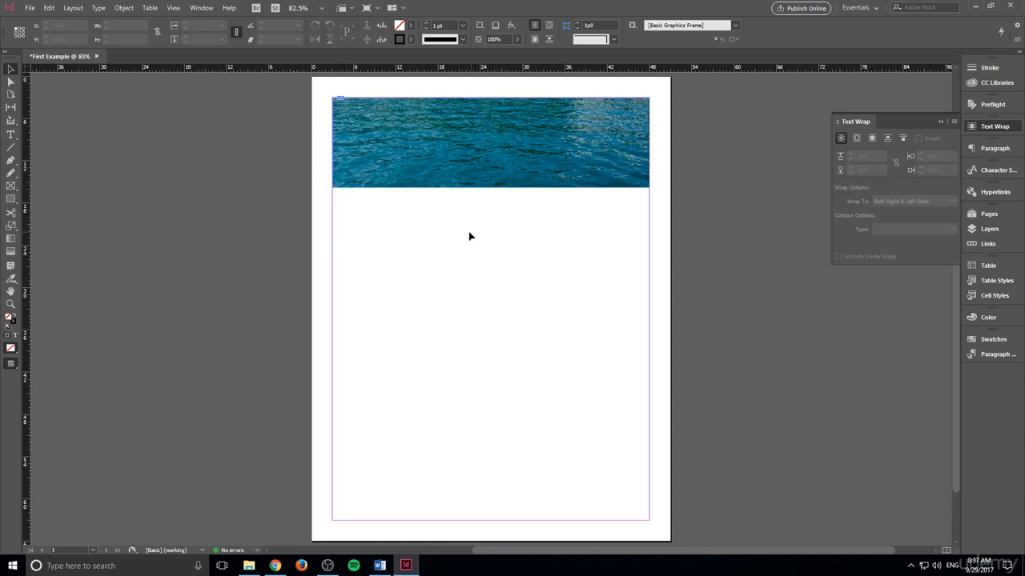
Draw a text frame just inside the edges of the water image and enter the title Sea Adventure
click(10, 134)
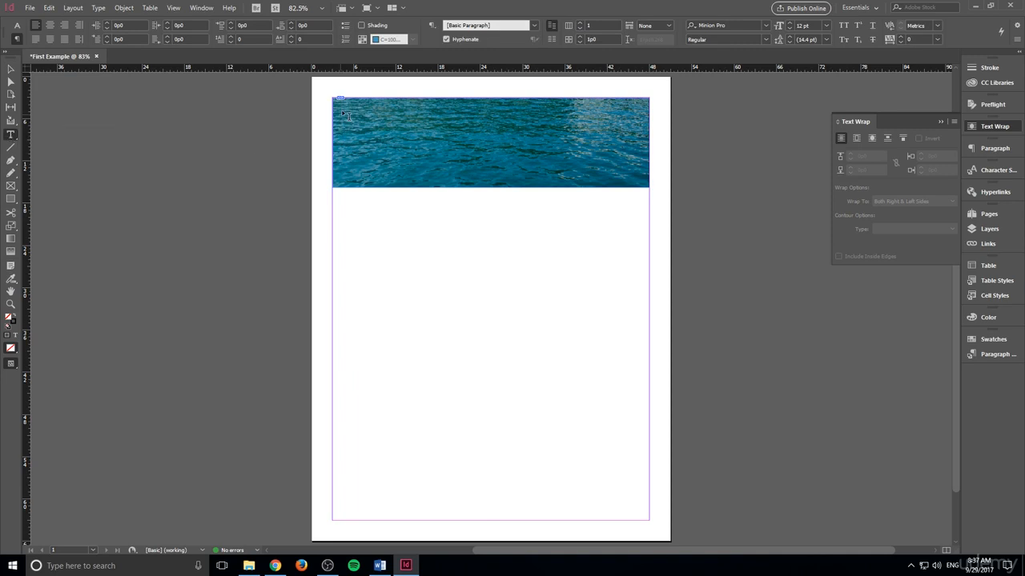
drag(337, 105, 645, 183)
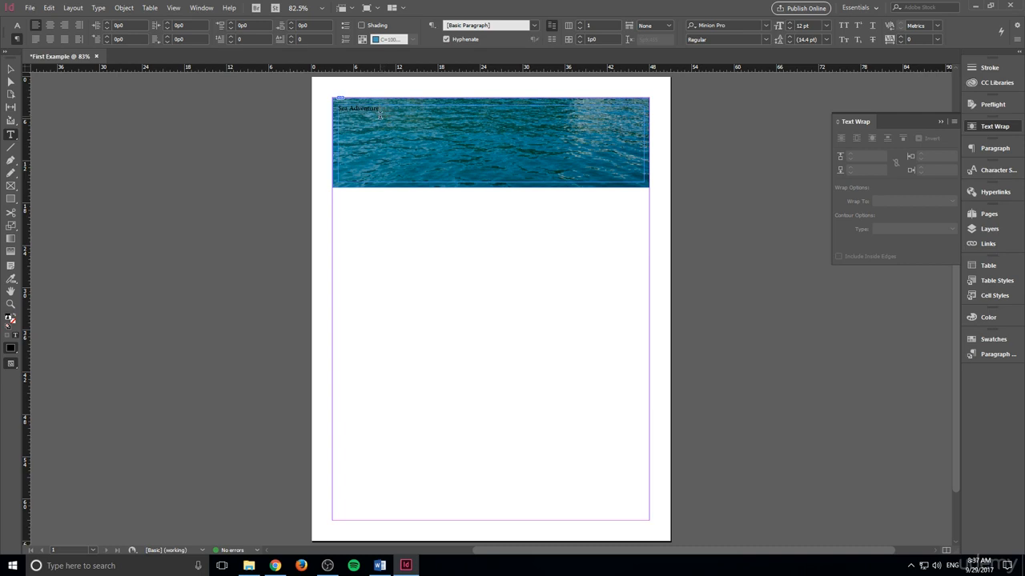
Select the Sea Adventure title and increase its font size to 86 pt
drag(380, 111, 328, 110)
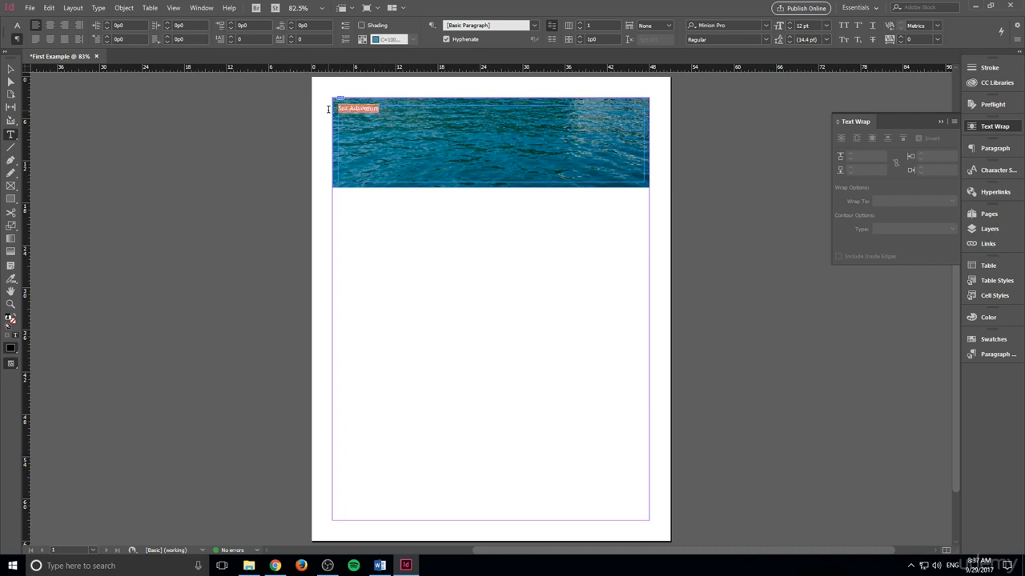
click(788, 25)
click(788, 26)
click(788, 26)
click(788, 26)
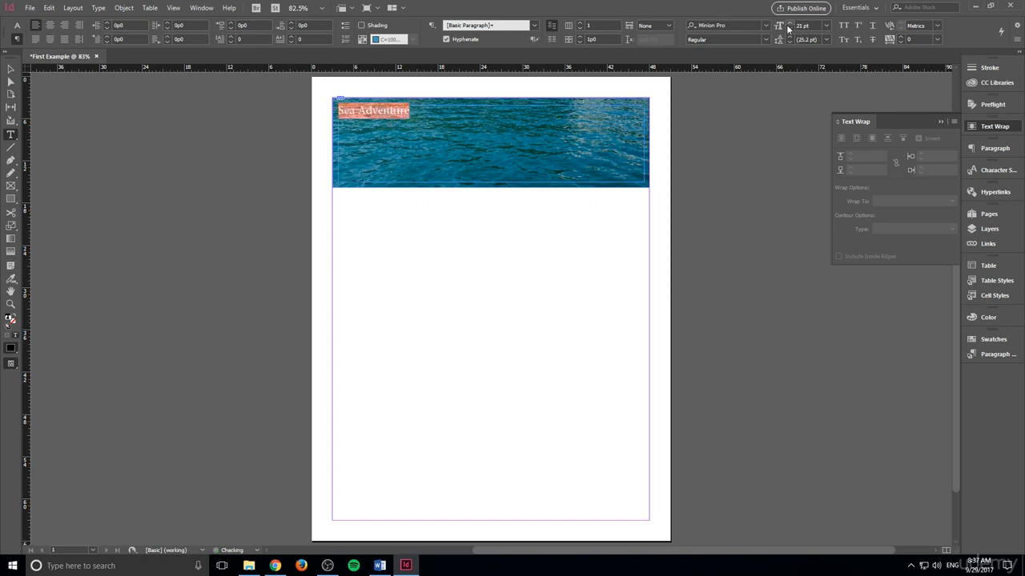
click(787, 26)
click(788, 26)
click(788, 25)
click(788, 25)
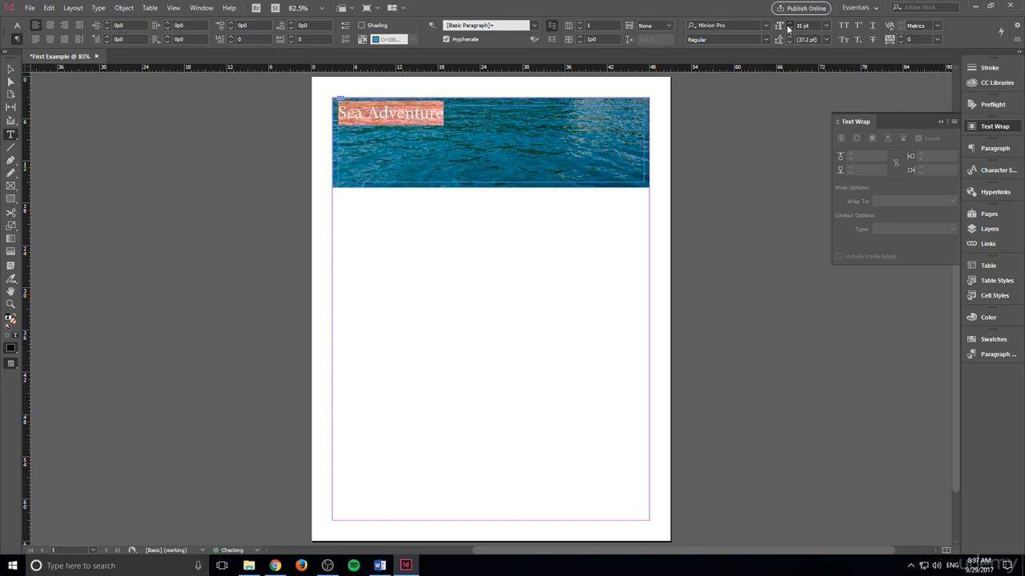
click(788, 25)
click(788, 26)
click(787, 26)
click(787, 25)
click(788, 26)
click(788, 26)
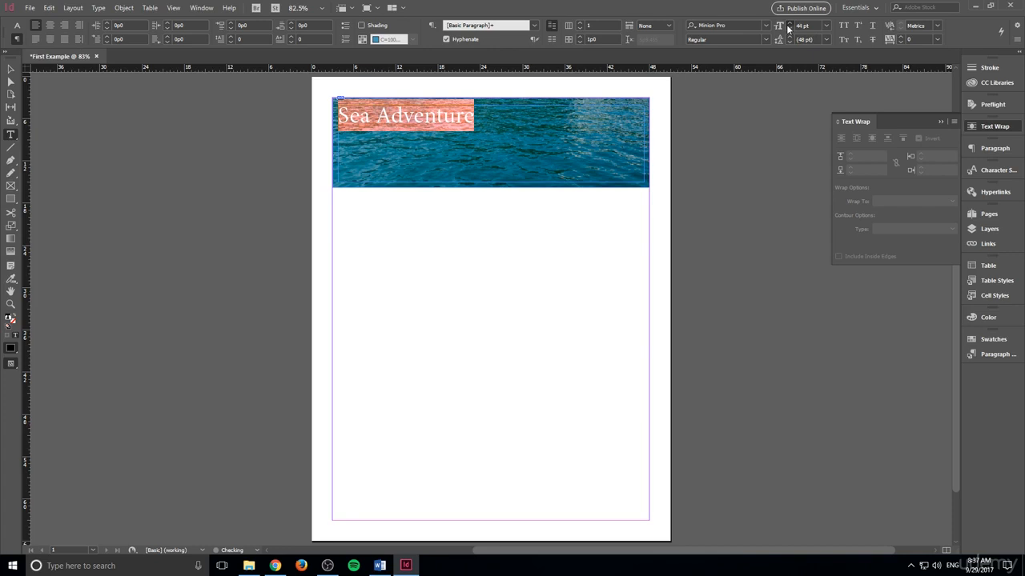
click(788, 25)
click(787, 26)
click(788, 25)
click(788, 26)
click(788, 25)
click(787, 26)
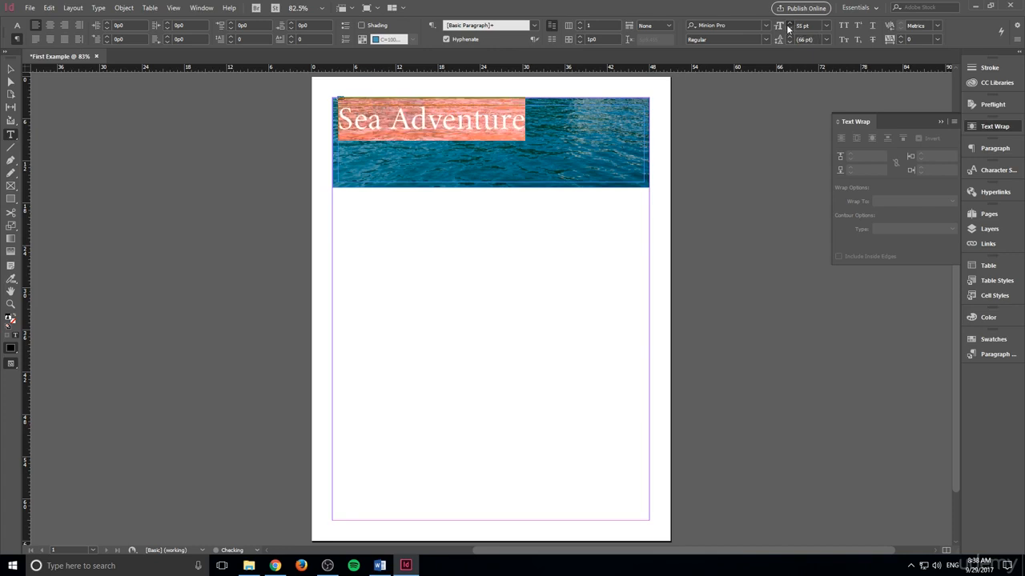
click(788, 26)
click(788, 26)
click(788, 25)
click(788, 26)
click(787, 26)
click(787, 26)
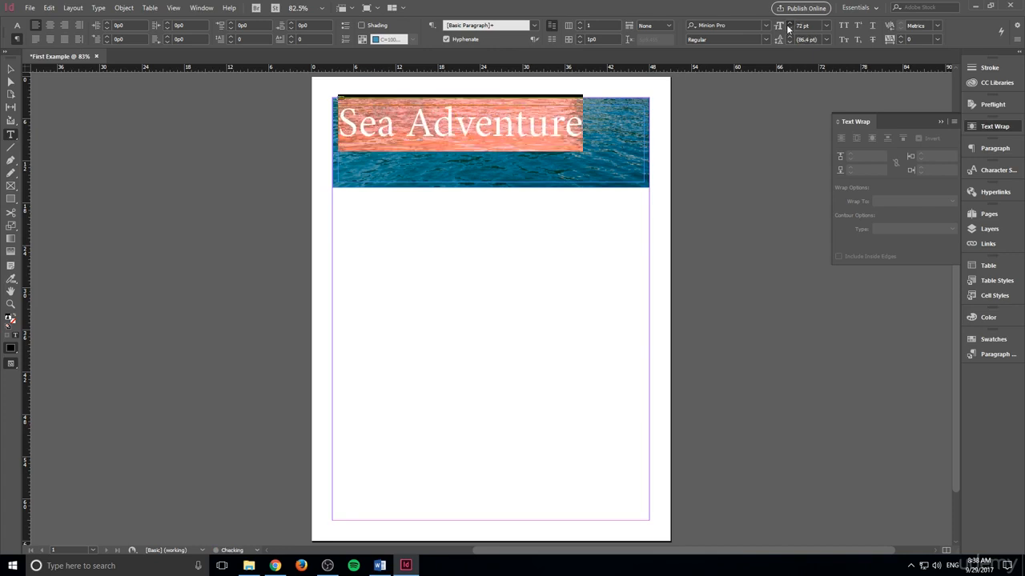
click(787, 25)
click(788, 26)
click(787, 26)
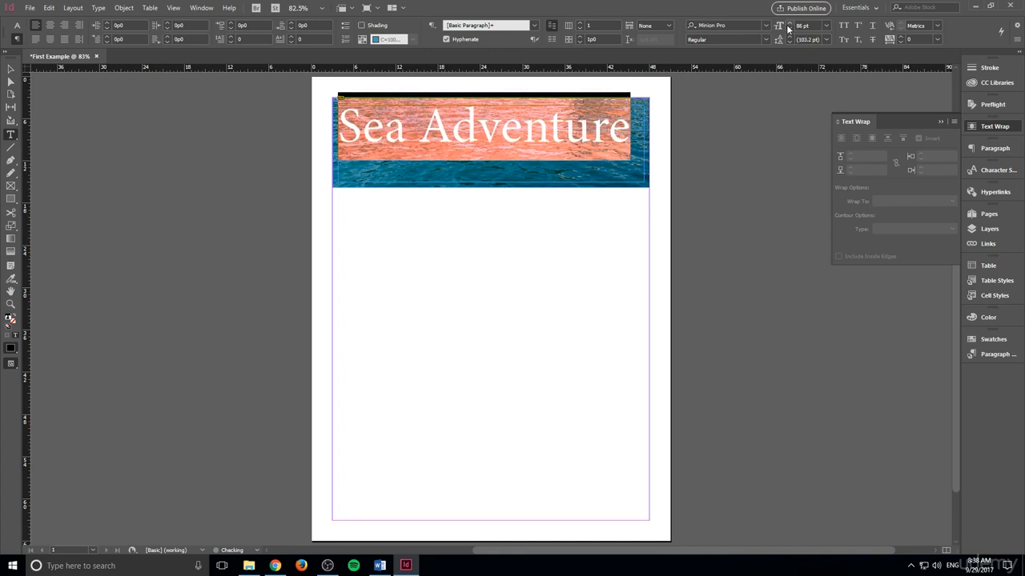
Increase the Sea Adventure title's font size to 89 pt and center-align it in its text frame
click(788, 25)
click(788, 26)
click(788, 26)
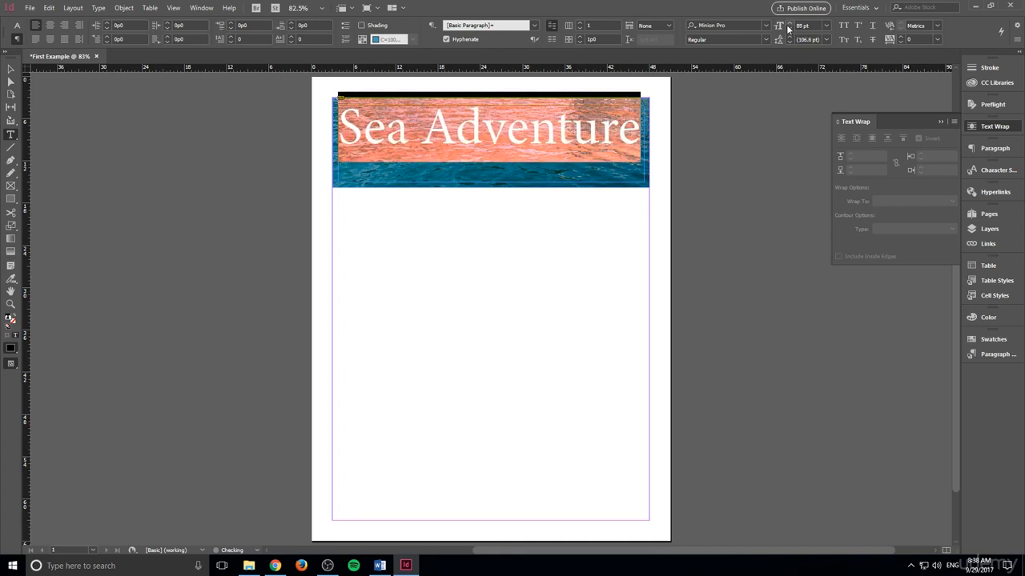
click(515, 138)
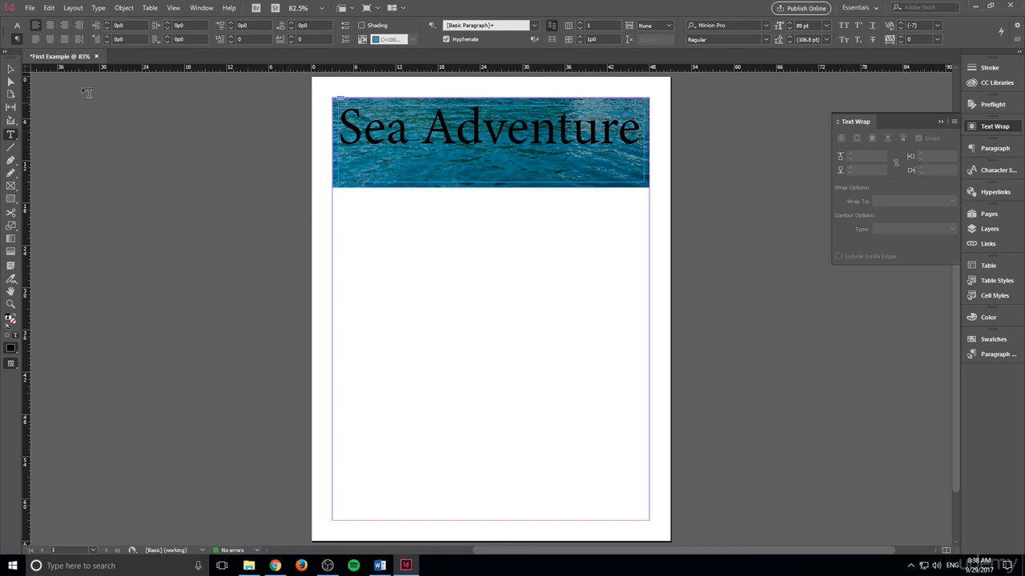
click(49, 24)
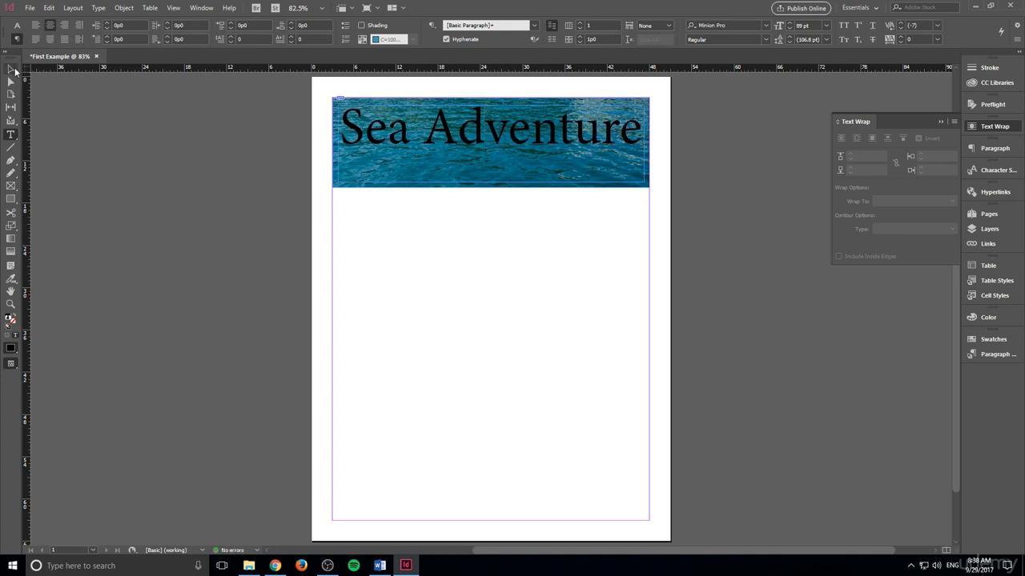
Shorten the title's text frame to a height of 6p0, move it to Y 6p4.8 over the water image, and deselect it
click(11, 69)
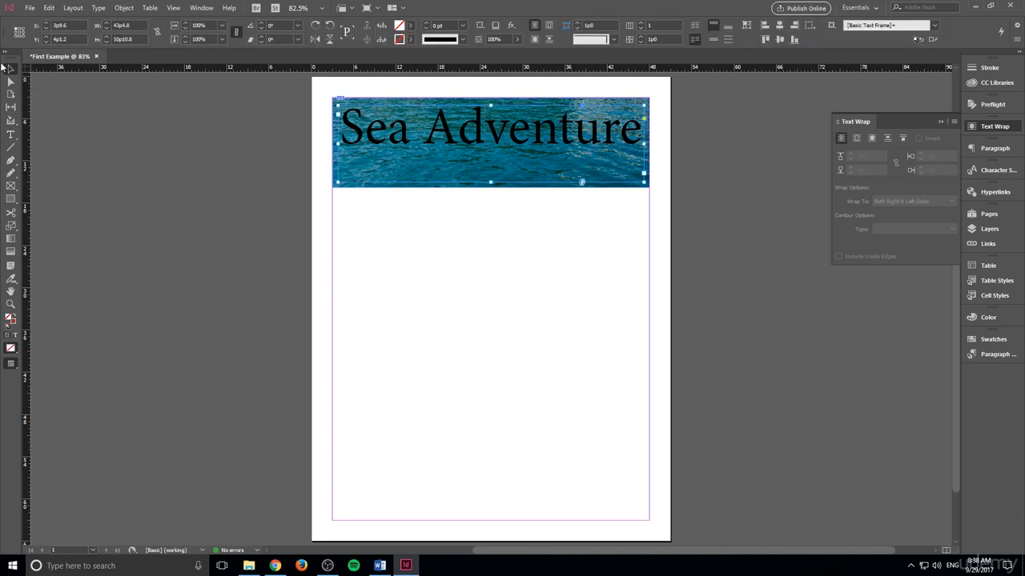
drag(489, 182, 497, 143)
click(489, 167)
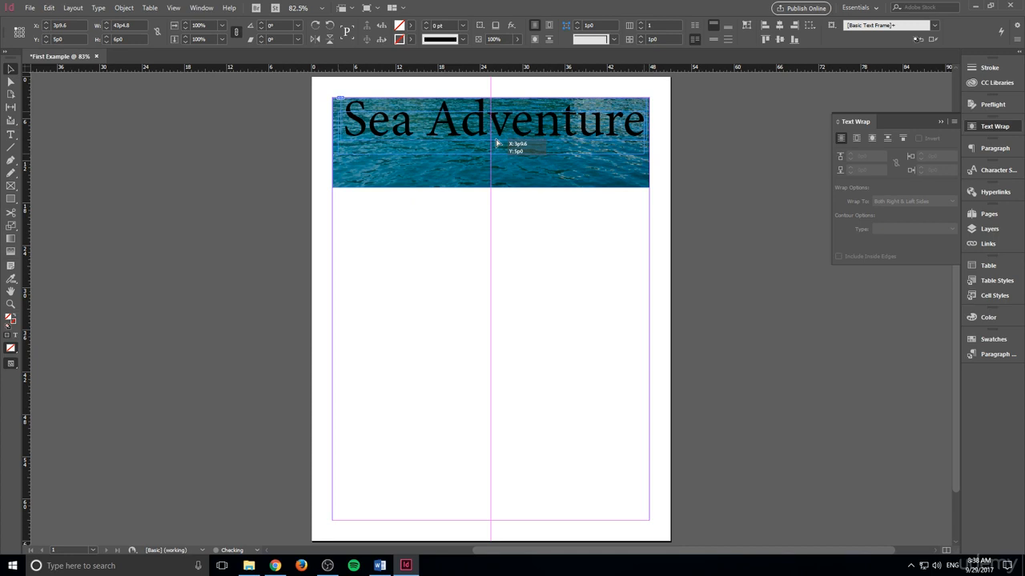
drag(497, 143, 497, 155)
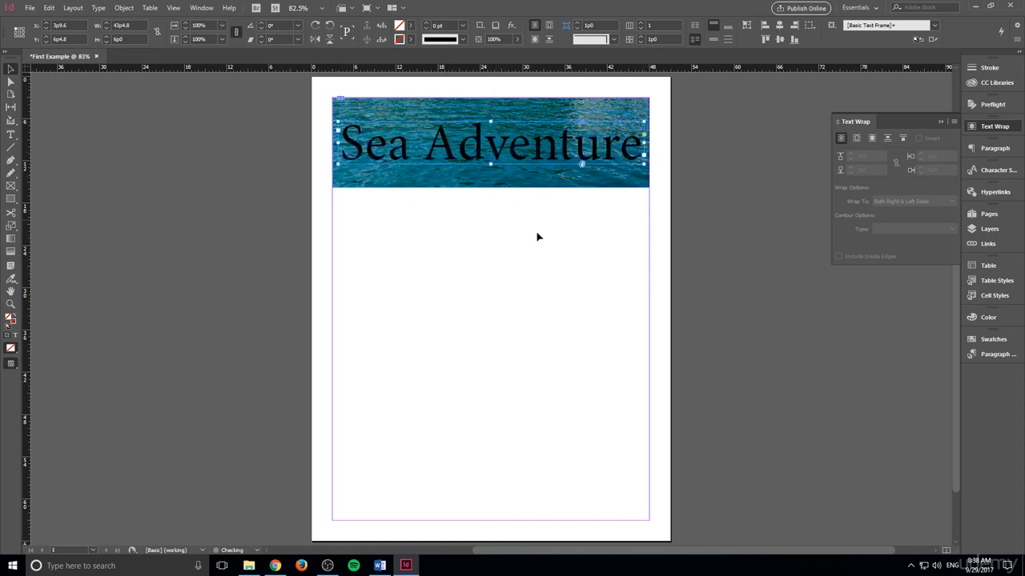
click(537, 235)
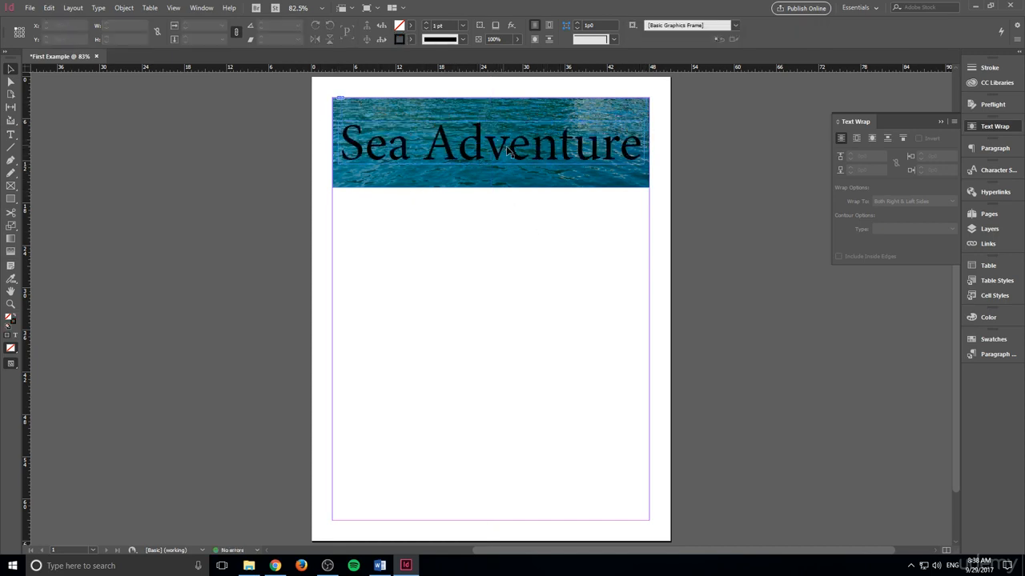
Dock the Color panel below the other panels and make the whole Sea Adventure title white with a 0% black tint
double_click(507, 149)
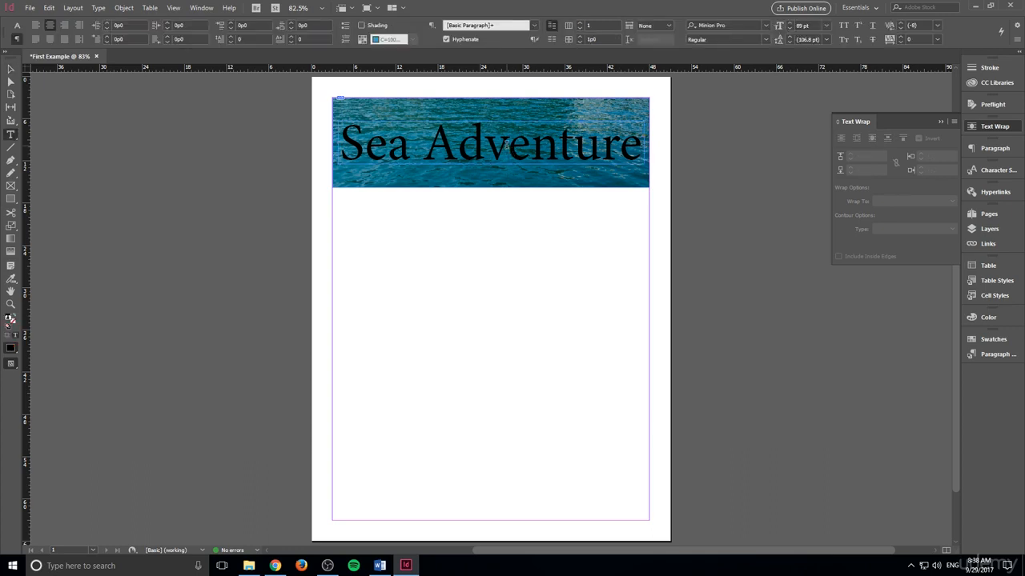
click(563, 210)
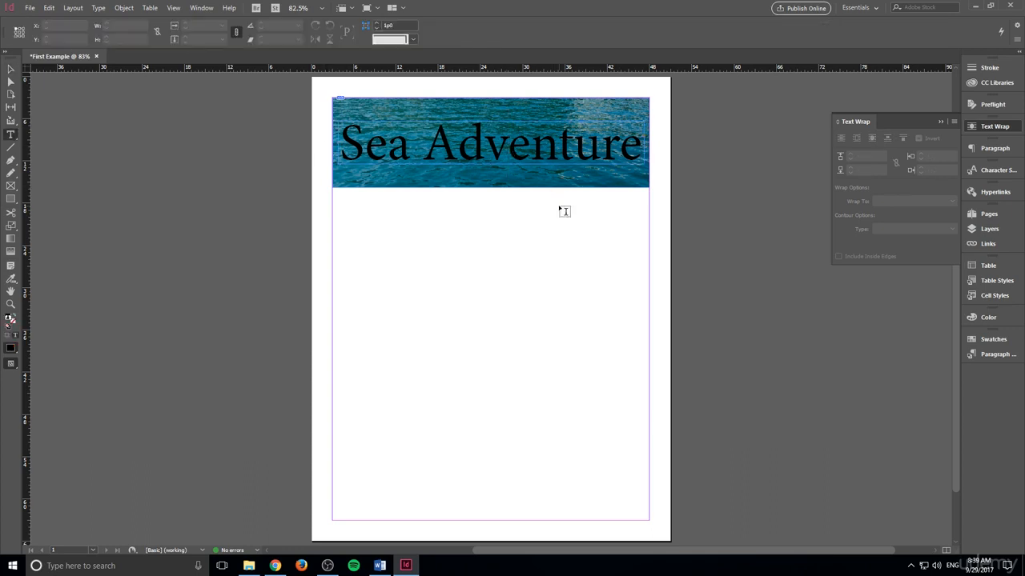
click(537, 137)
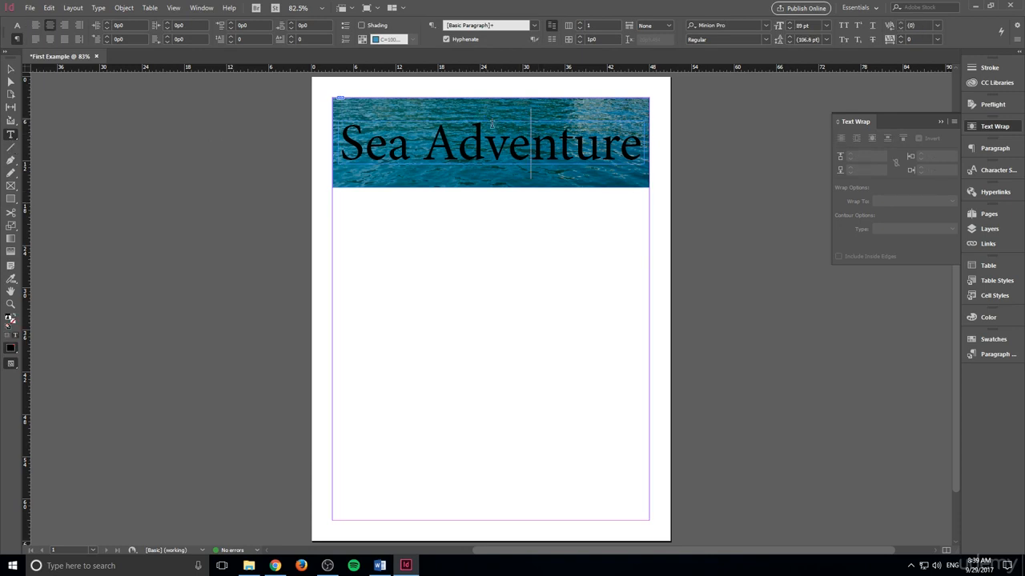
key(Left)
key(Left)
drag(641, 144, 270, 149)
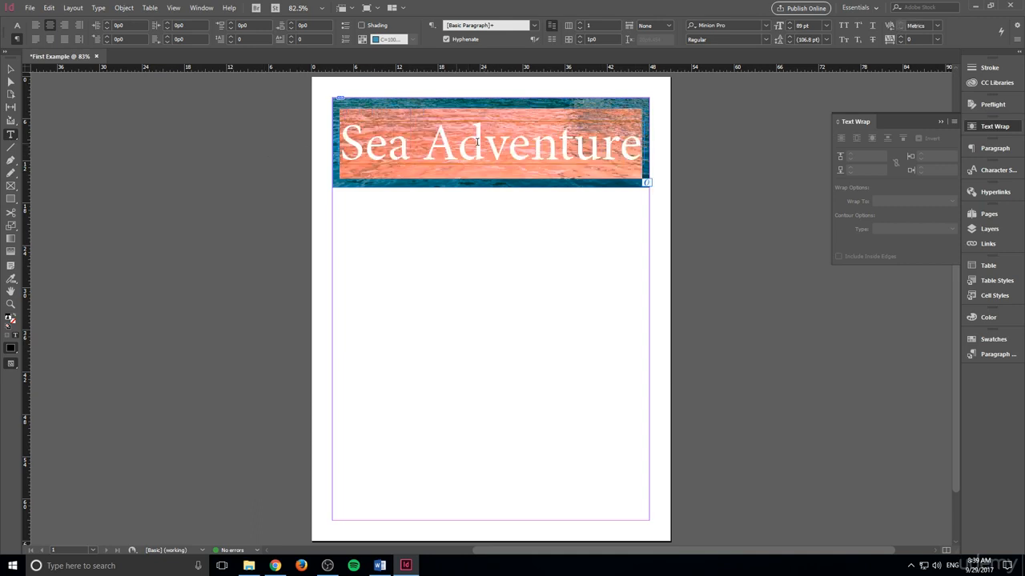
click(11, 350)
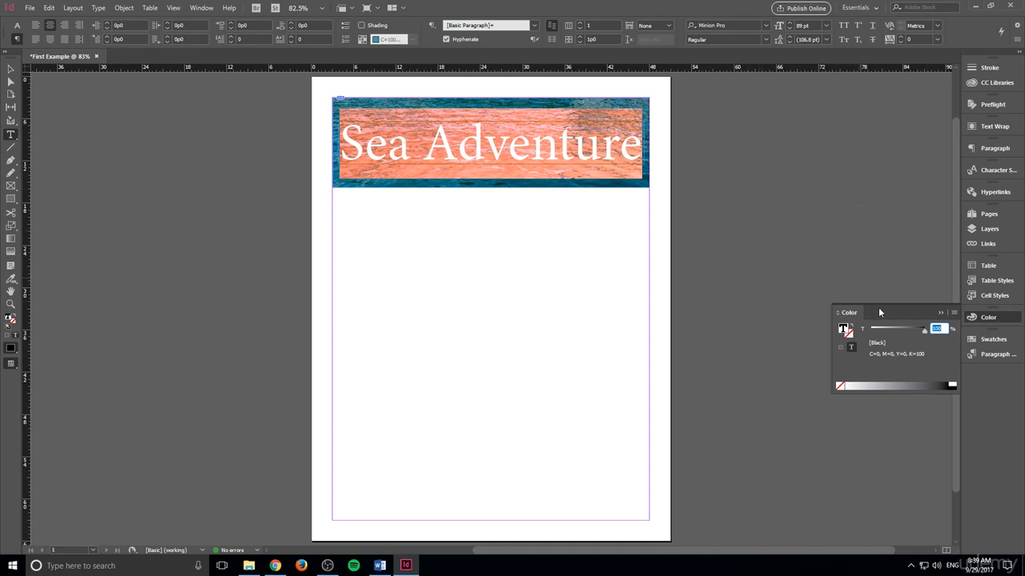
drag(849, 313, 985, 358)
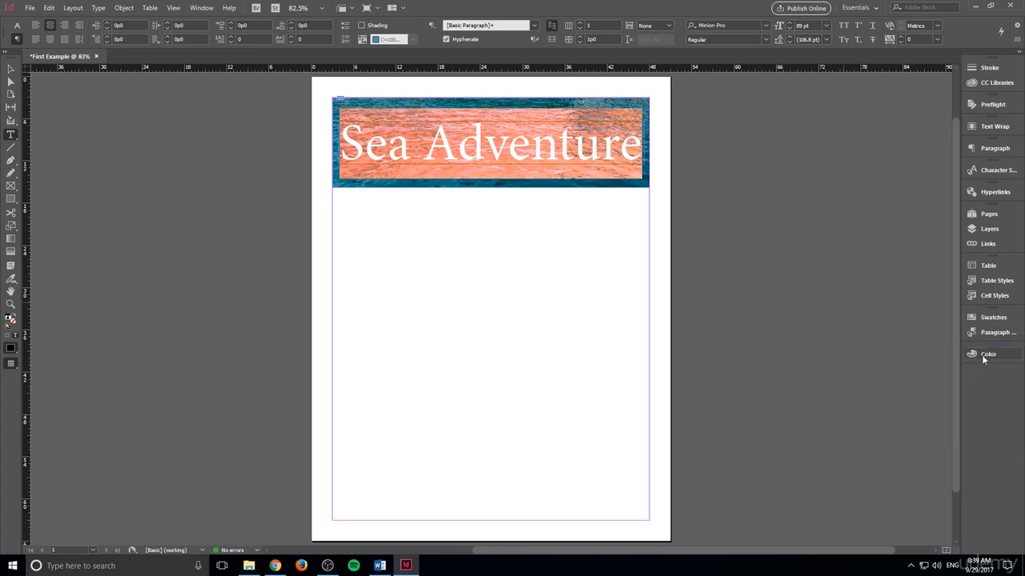
click(986, 354)
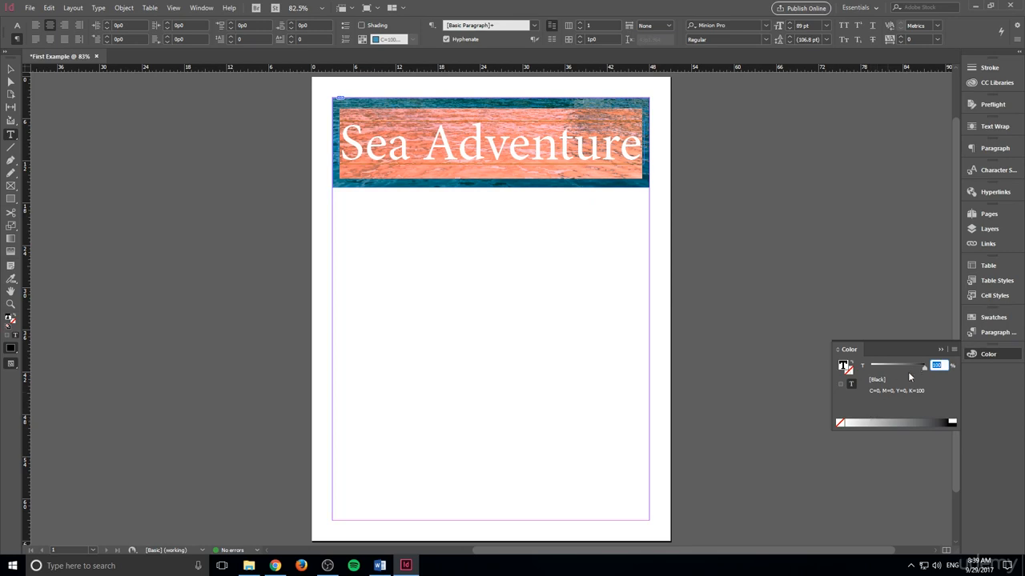
drag(926, 369, 617, 389)
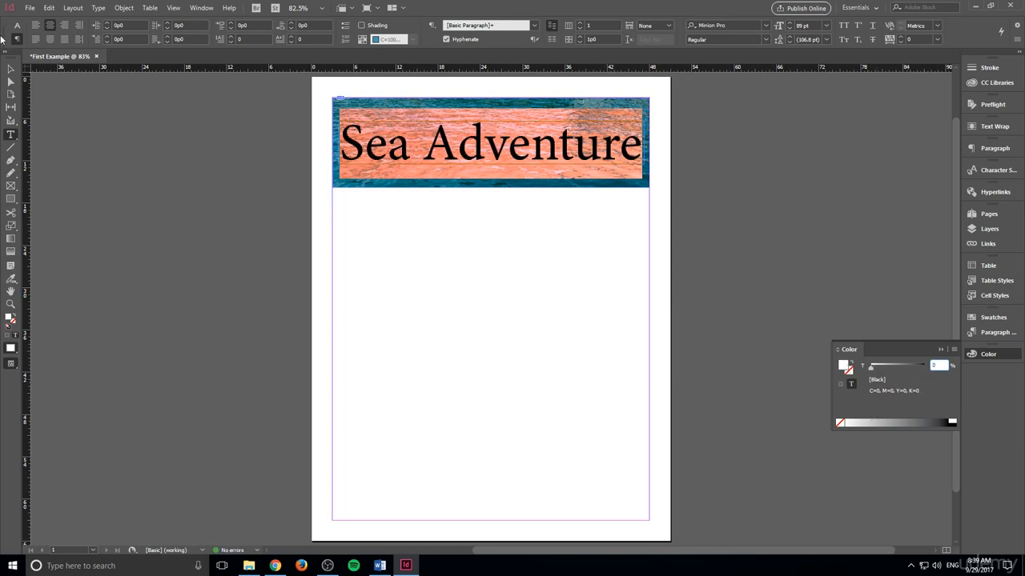
click(11, 70)
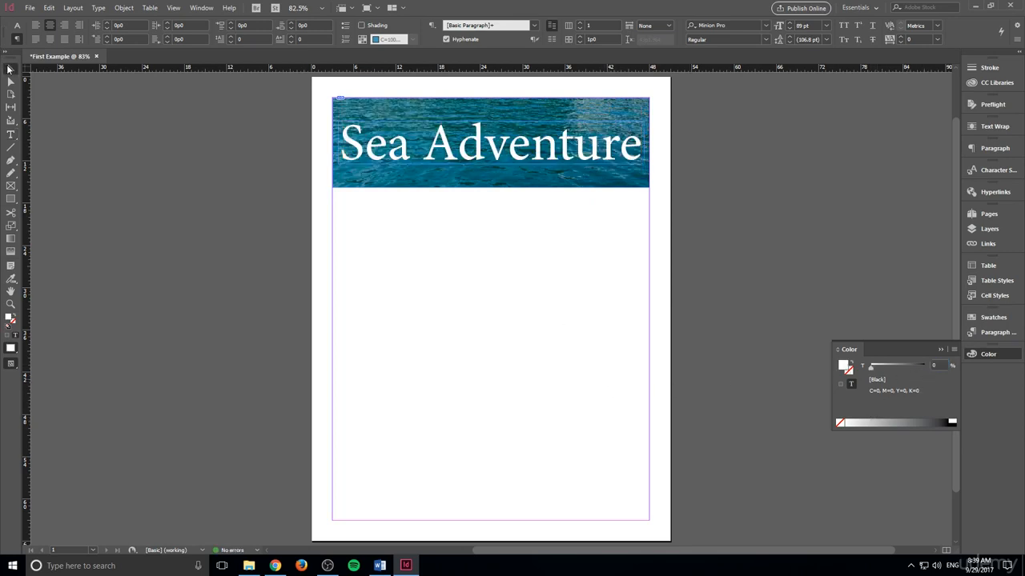
Change the Sea Adventure title's font style to Bold Cond and deselect its frame
triple_click(564, 128)
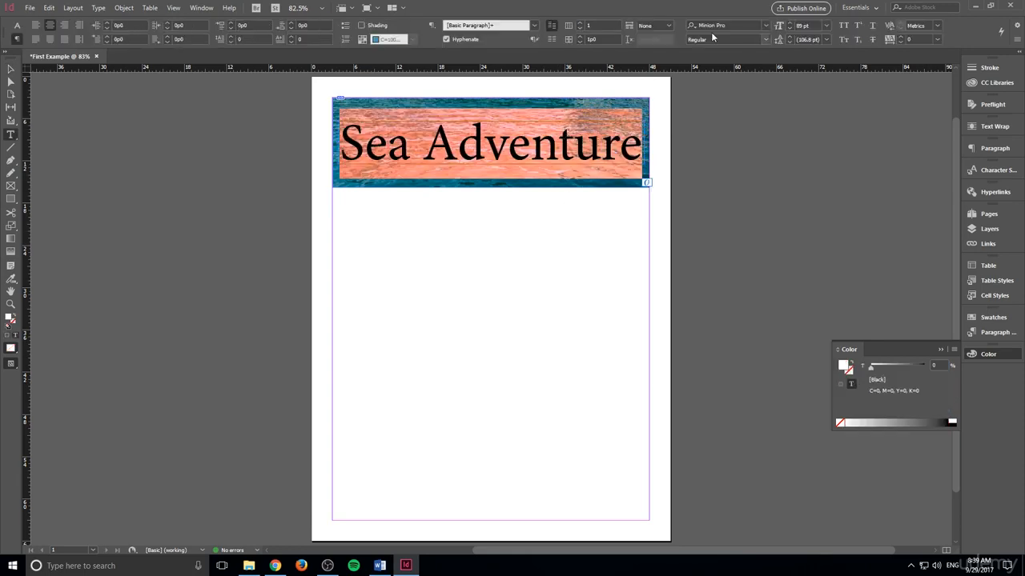
click(765, 27)
click(764, 27)
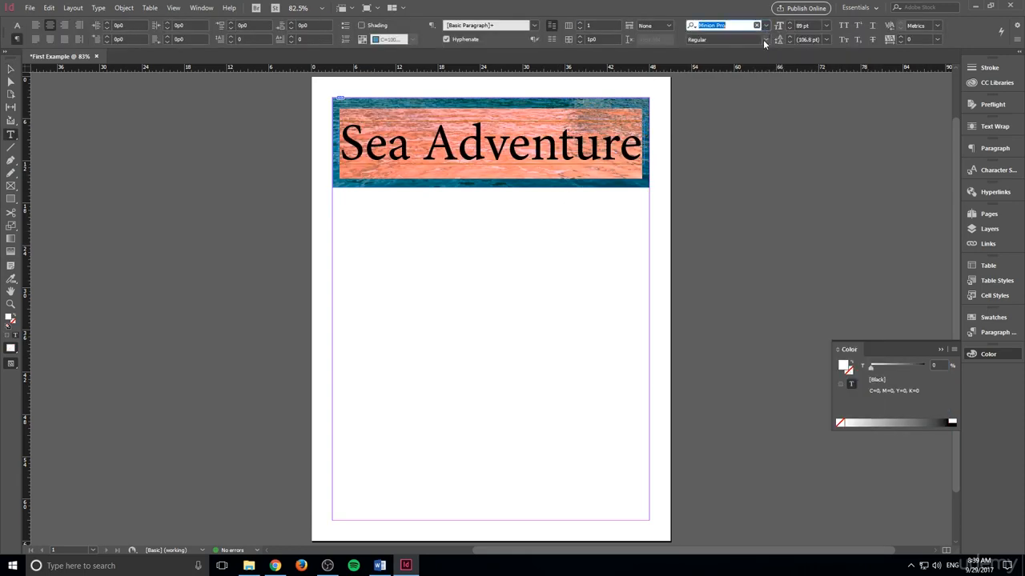
click(763, 39)
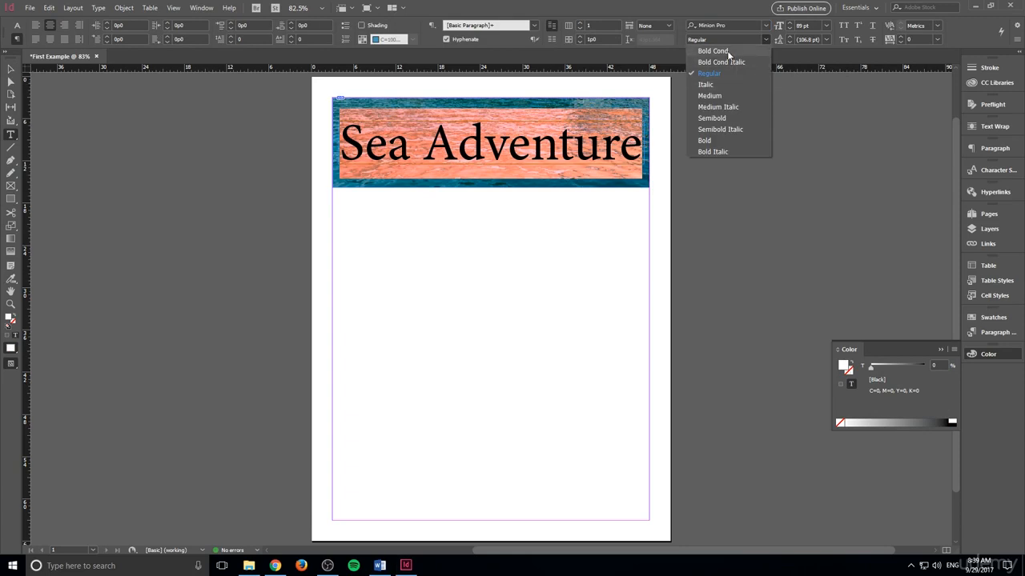
click(728, 53)
click(11, 69)
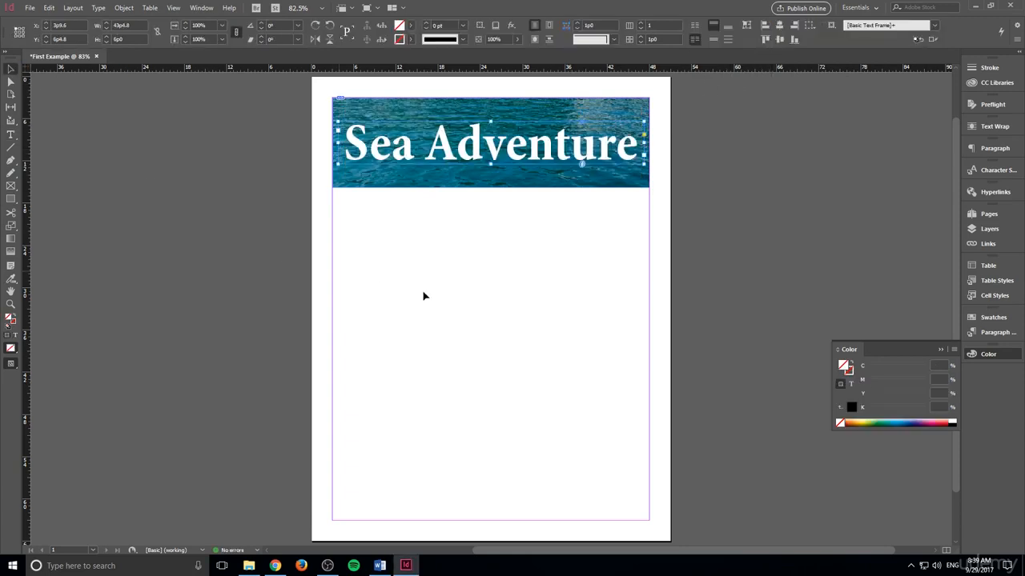
click(425, 296)
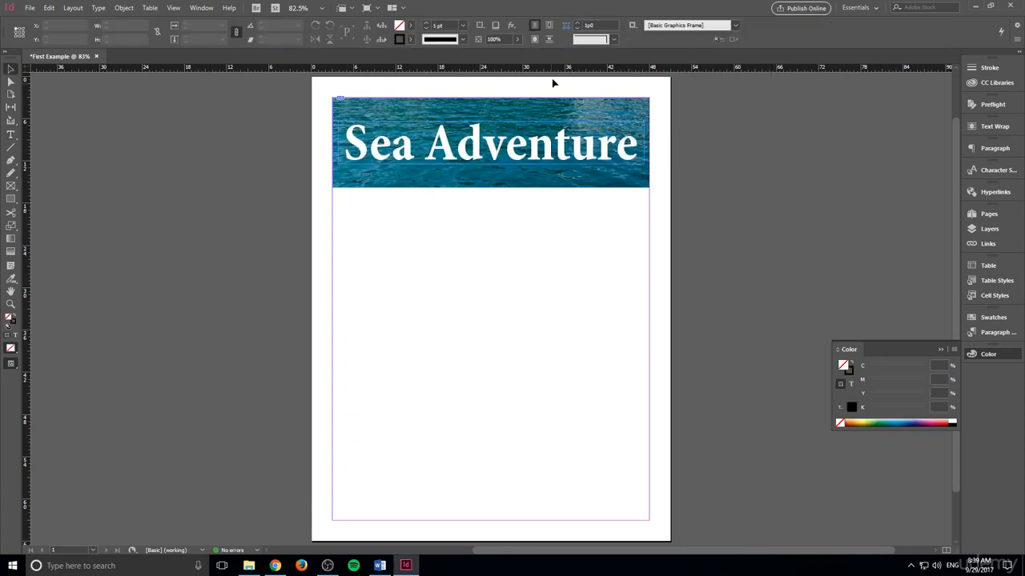
Try Arial as the font of the Sea Adventure title, return it to Minion Pro, and deselect the text
double_click(505, 132)
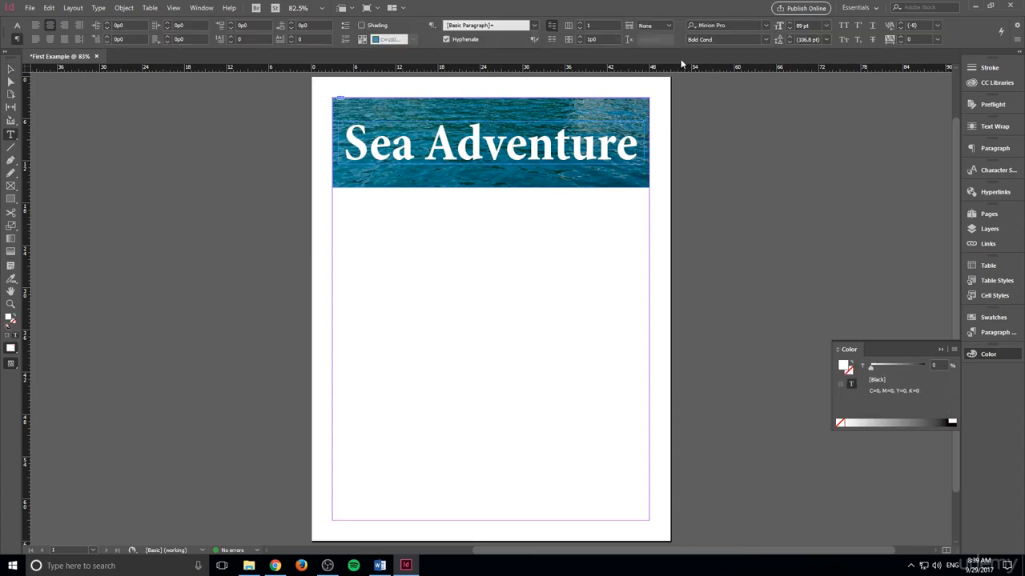
triple_click(575, 143)
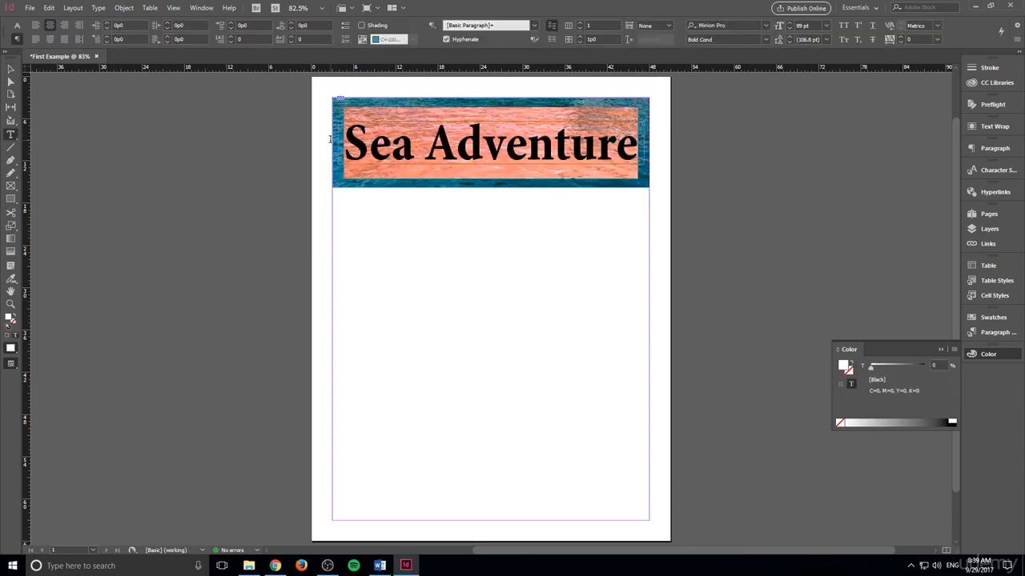
click(761, 26)
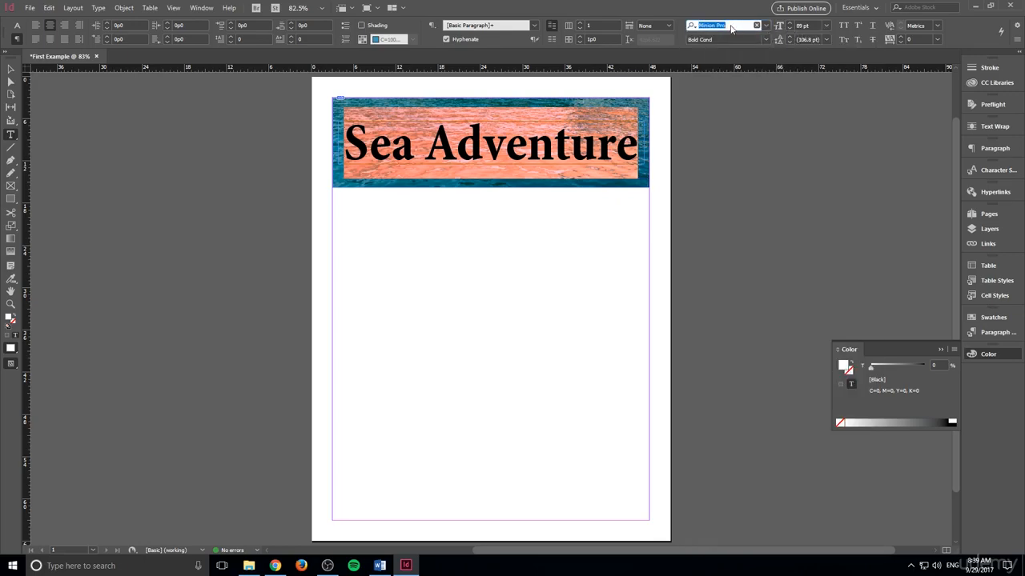
text(Arial)
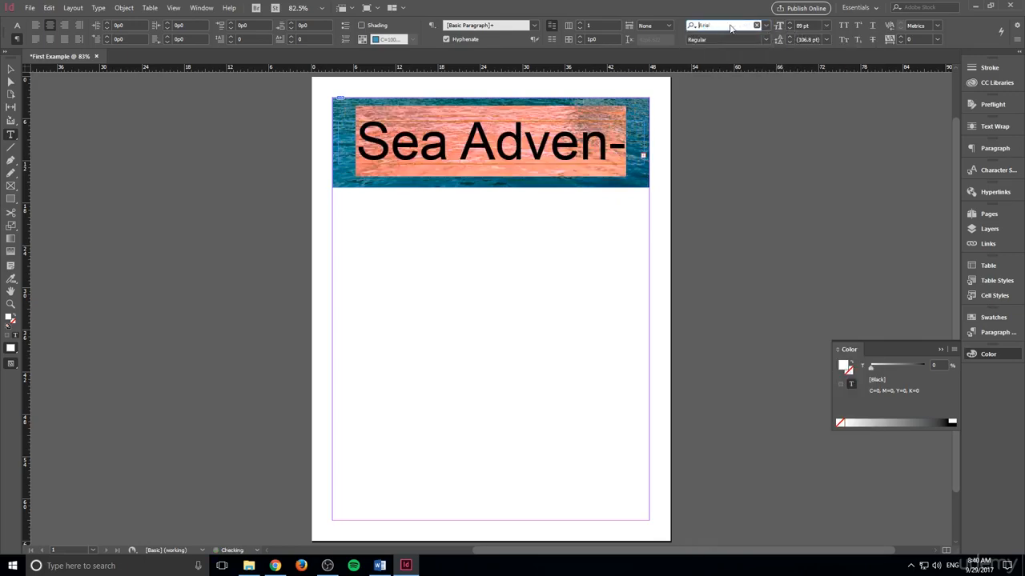
scroll(730, 28, down, 8)
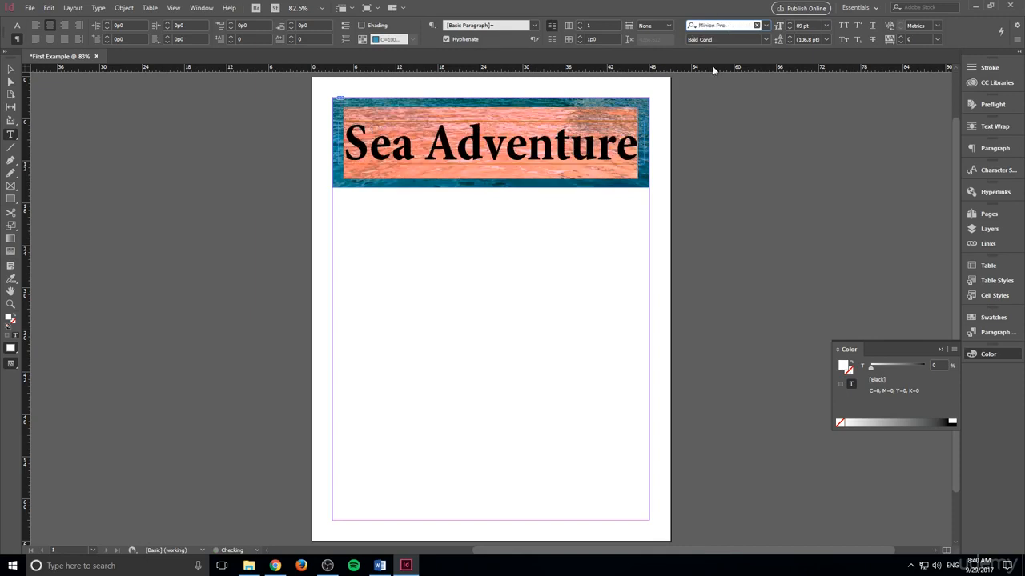
click(707, 148)
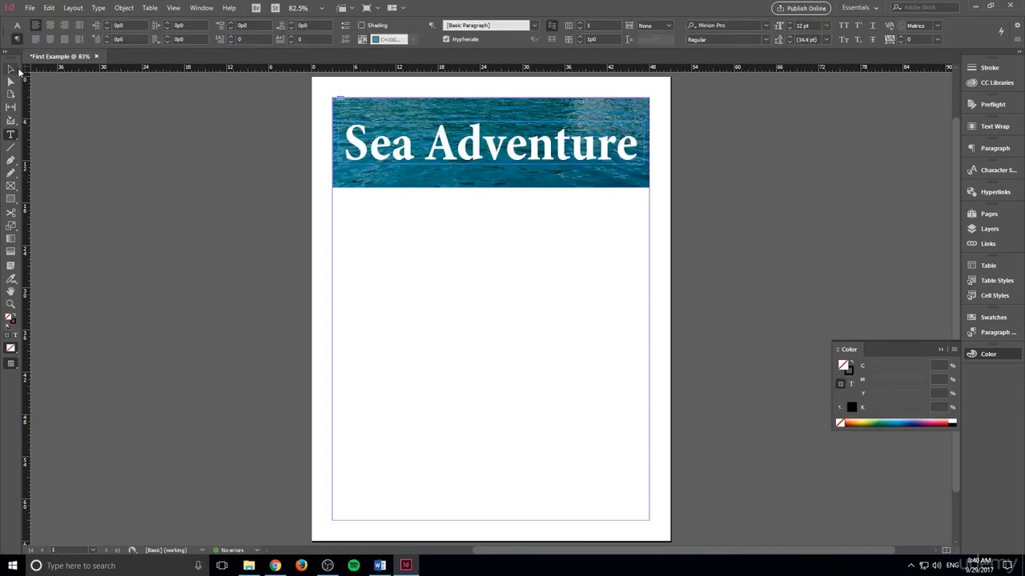
click(10, 70)
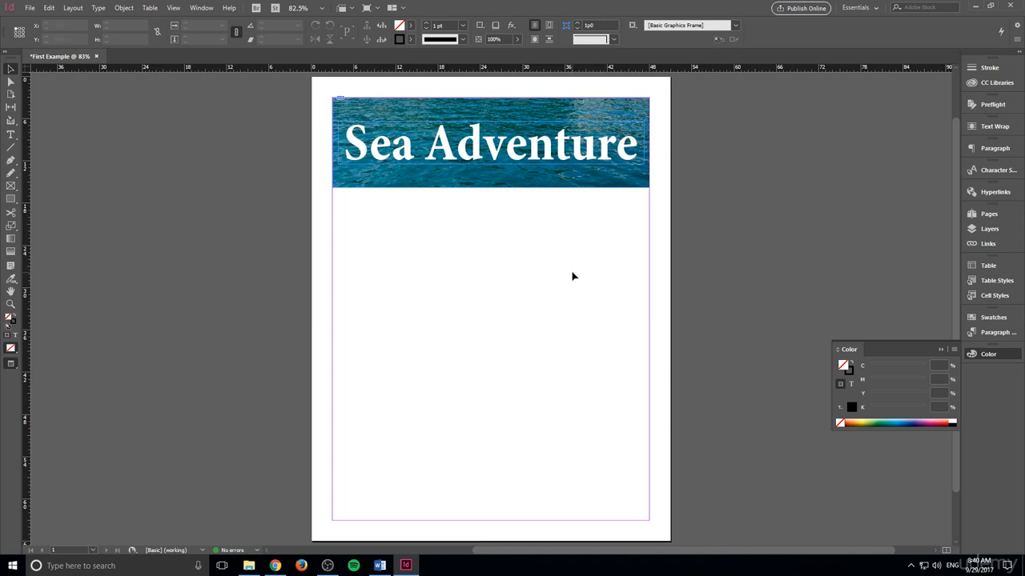
Compare the page in preview mode with the normal view that shows guides and frame edges
key(w)
key(w)
key(w)
key(w)
key(w)
key(w)
key(w)
key(w)
key(w)
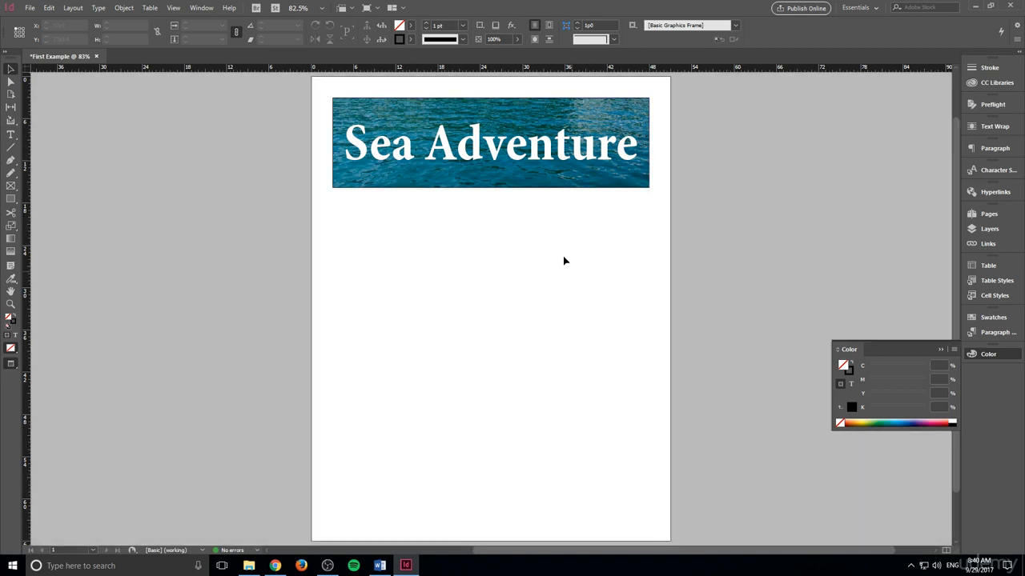
scroll(528, 264, down, 1)
scroll(528, 284, up, 3)
scroll(544, 288, down, 1)
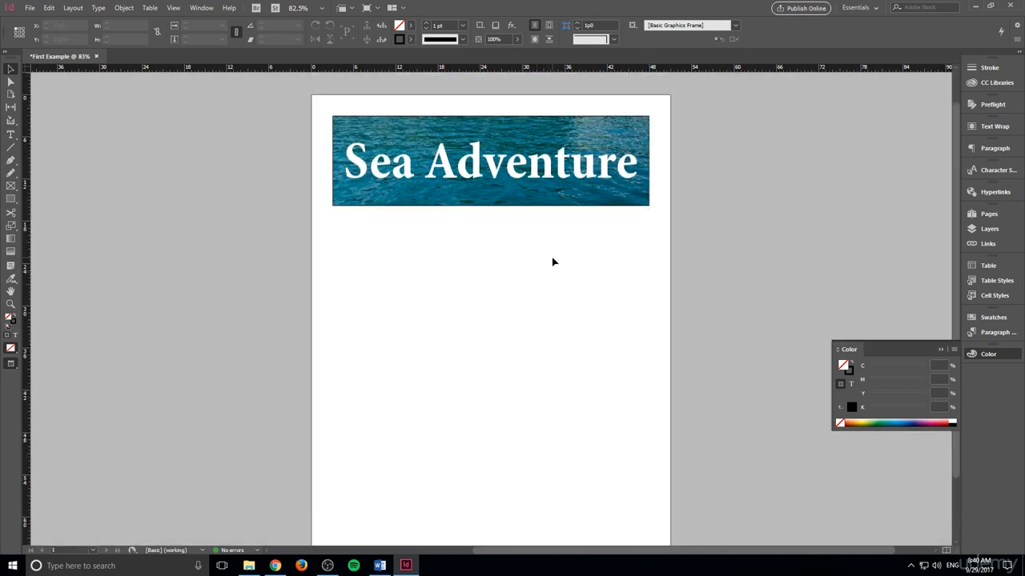
key(w)
scroll(553, 262, down, 1)
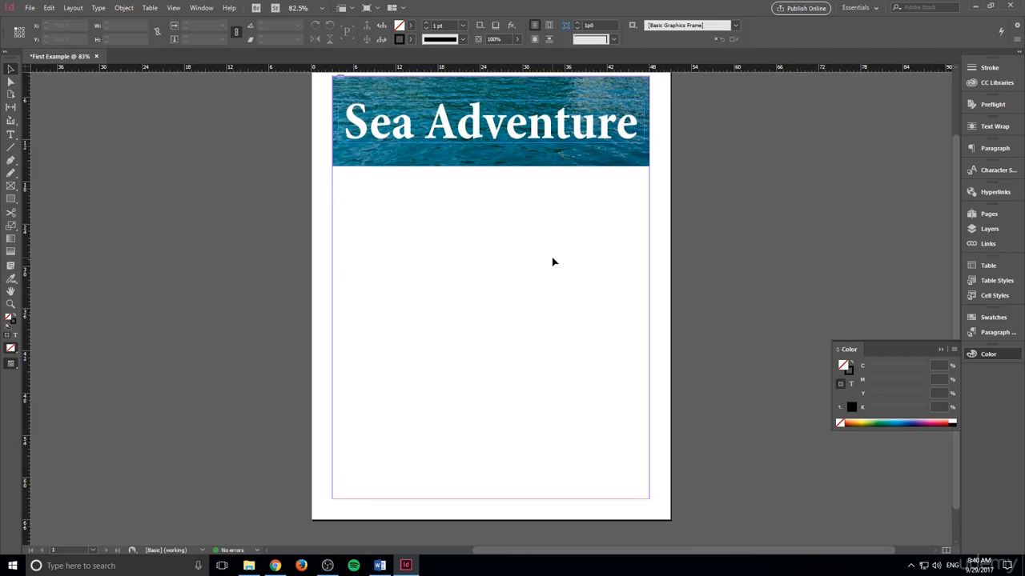
click(554, 164)
scroll(588, 280, up, 1)
click(588, 280)
key(w)
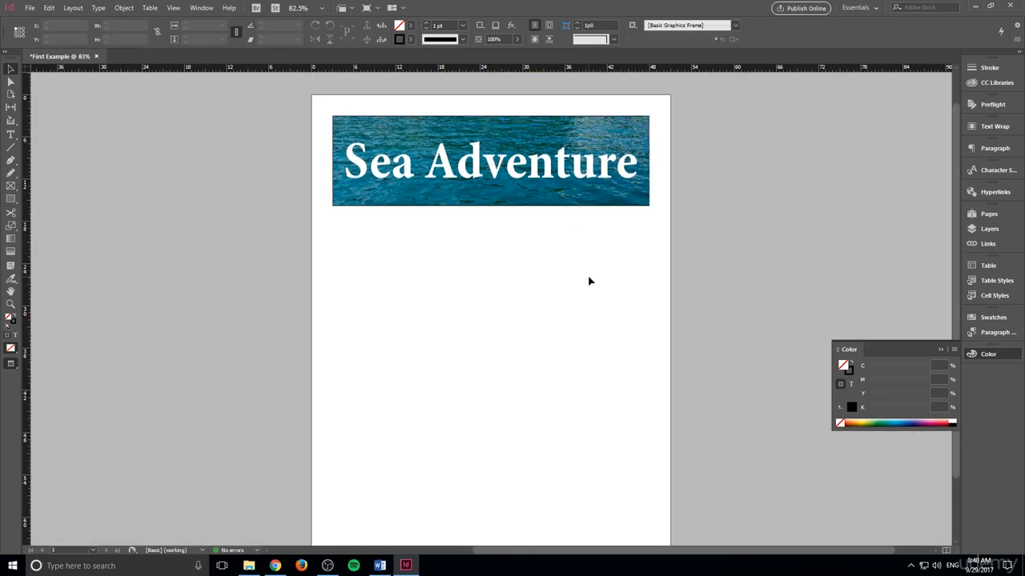
key(w)
key(w)
key(w)
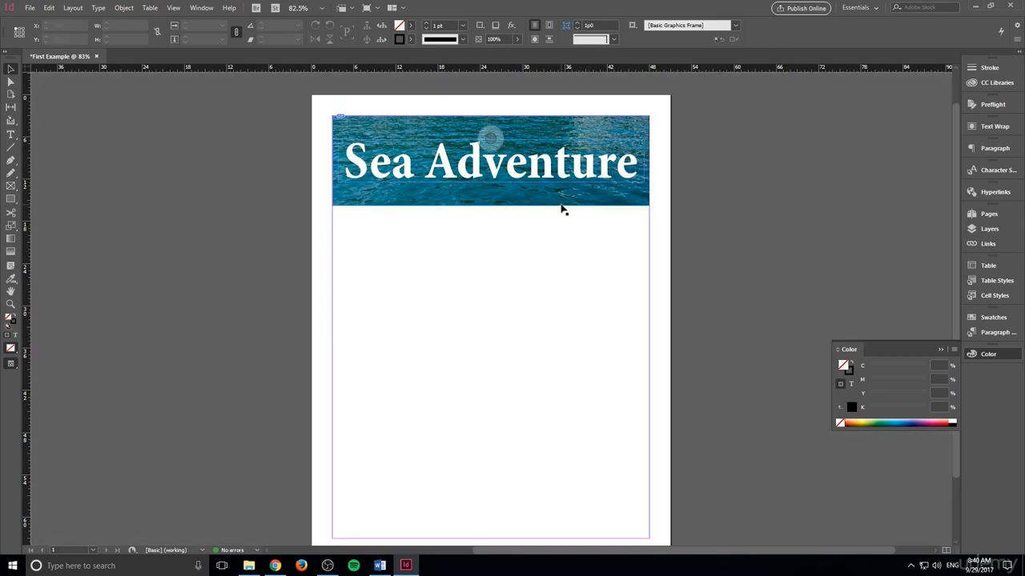
Increase the stroke weight of the water image frame by one increment, deselect it, and preview the page
click(560, 200)
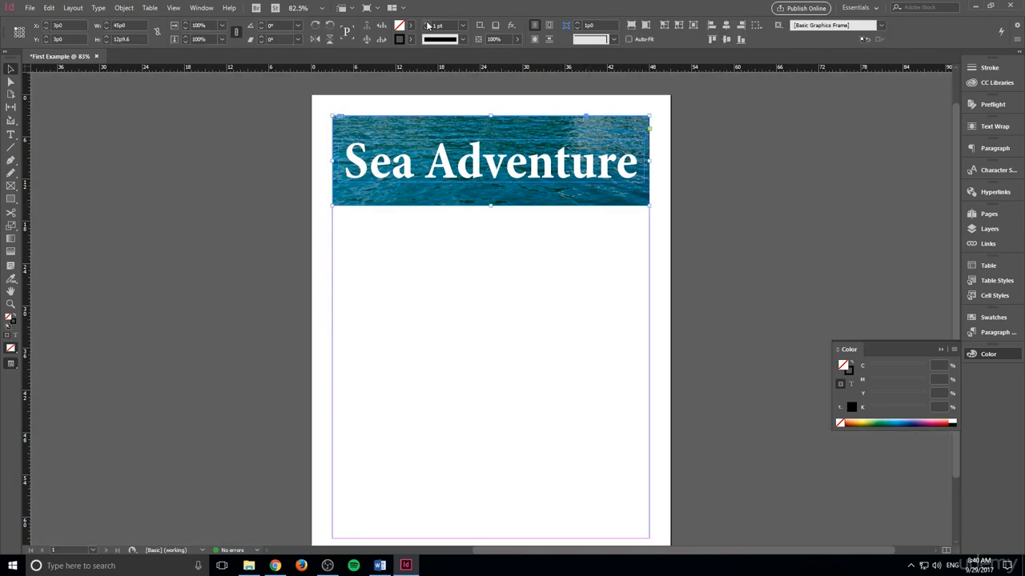
click(426, 23)
click(492, 320)
key(w)
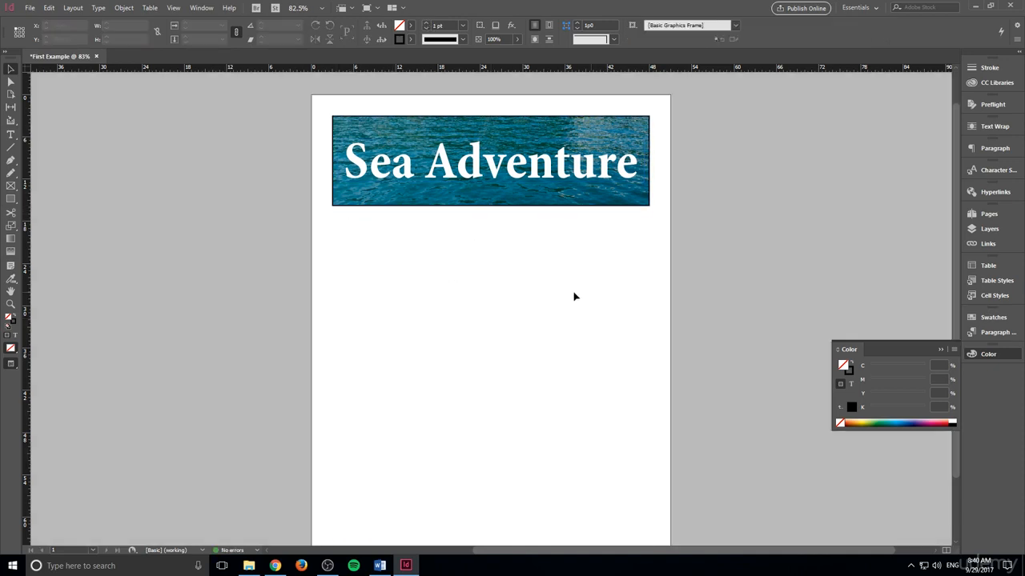
Return to the normal view and draw a vertical line about 37p9.6 long down the middle of the page below the banner
key(w)
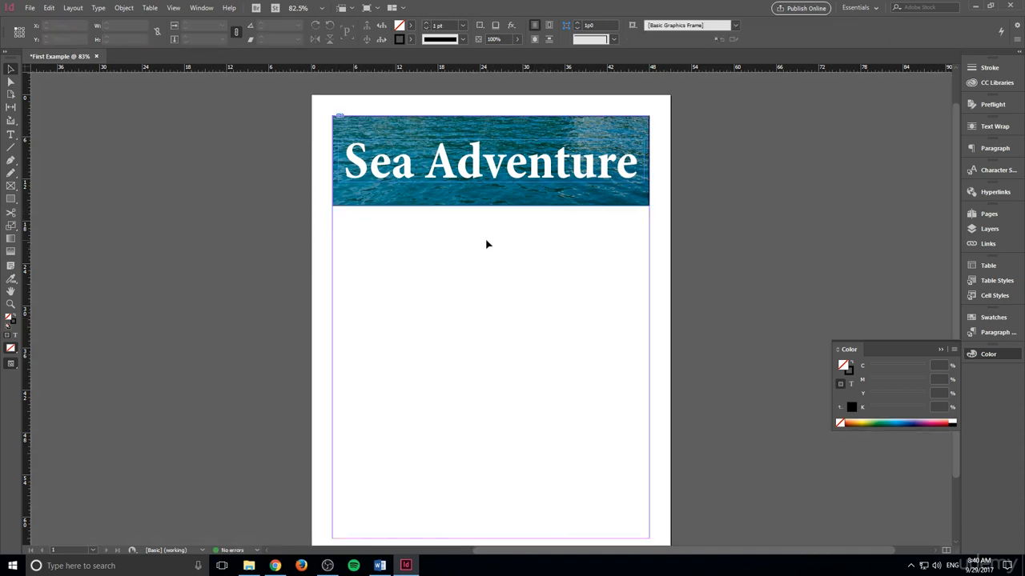
click(12, 149)
scroll(474, 225, down, 1)
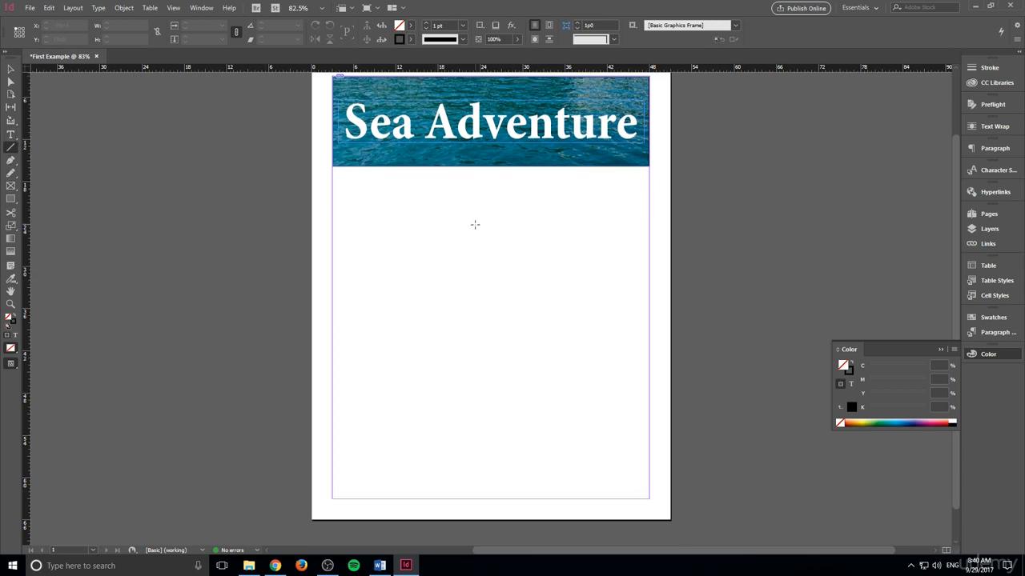
right_click(489, 187)
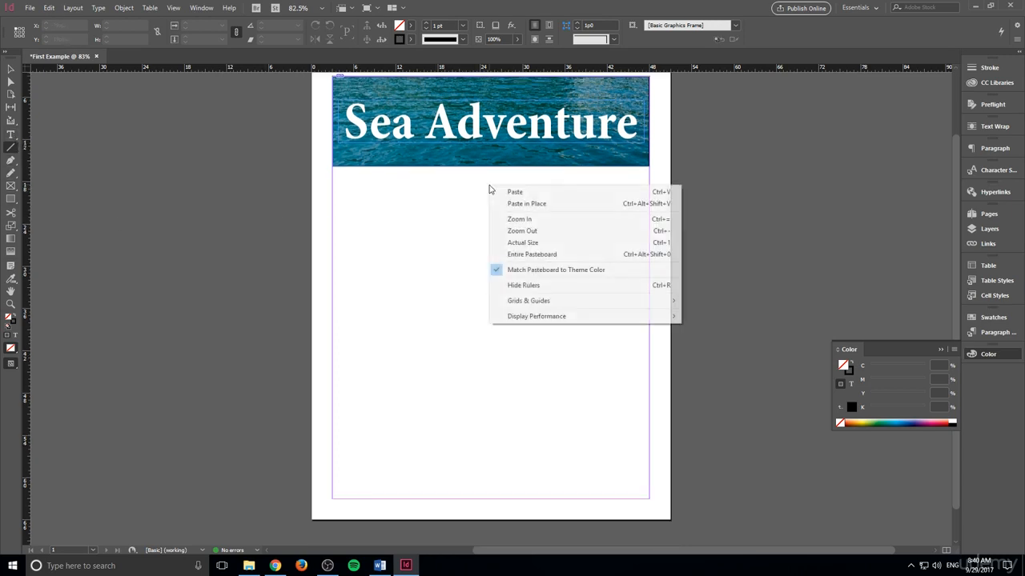
click(489, 184)
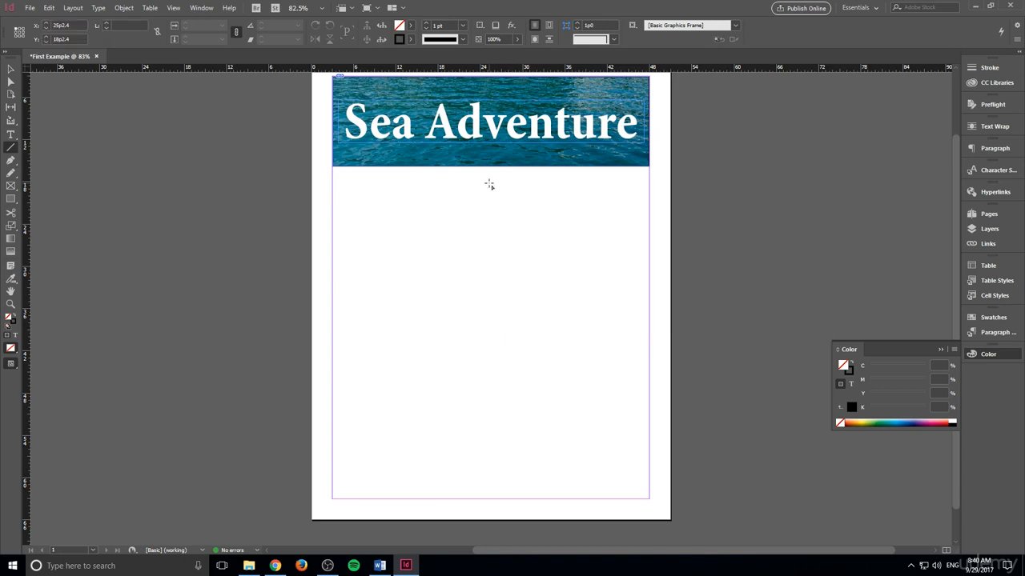
mouse_move(489, 185)
mouse_down()
mouse_move(493, 432)
mouse_move(527, 430)
mouse_move(392, 435)
mouse_move(521, 440)
mouse_move(493, 441)
mouse_move(496, 453)
mouse_up()
key(shift)
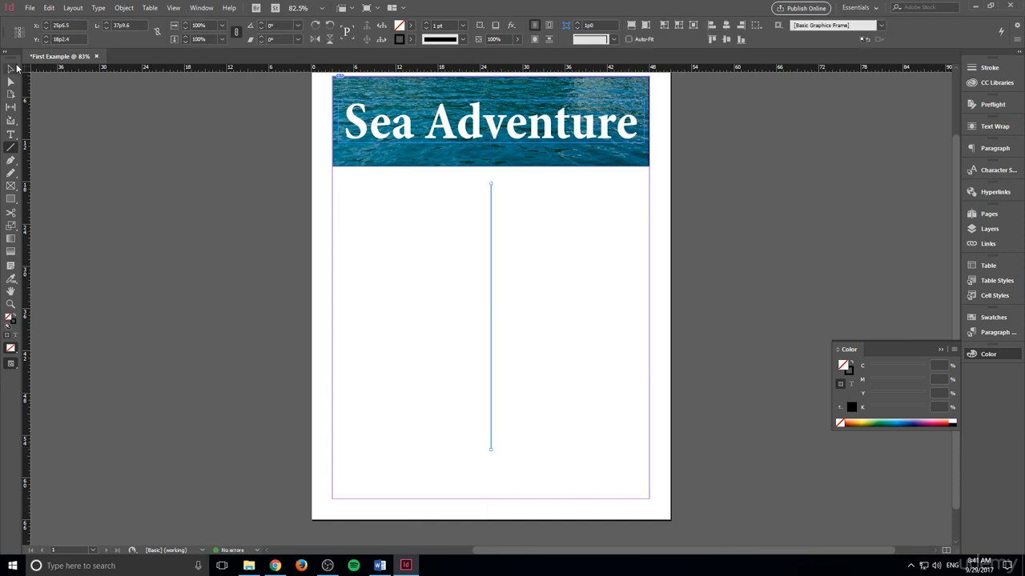
Move the vertical line slightly upward to Y 18p0 and deselect it
click(11, 70)
mouse_move(492, 224)
mouse_down()
mouse_move(493, 253)
mouse_move(491, 221)
mouse_up()
click(539, 245)
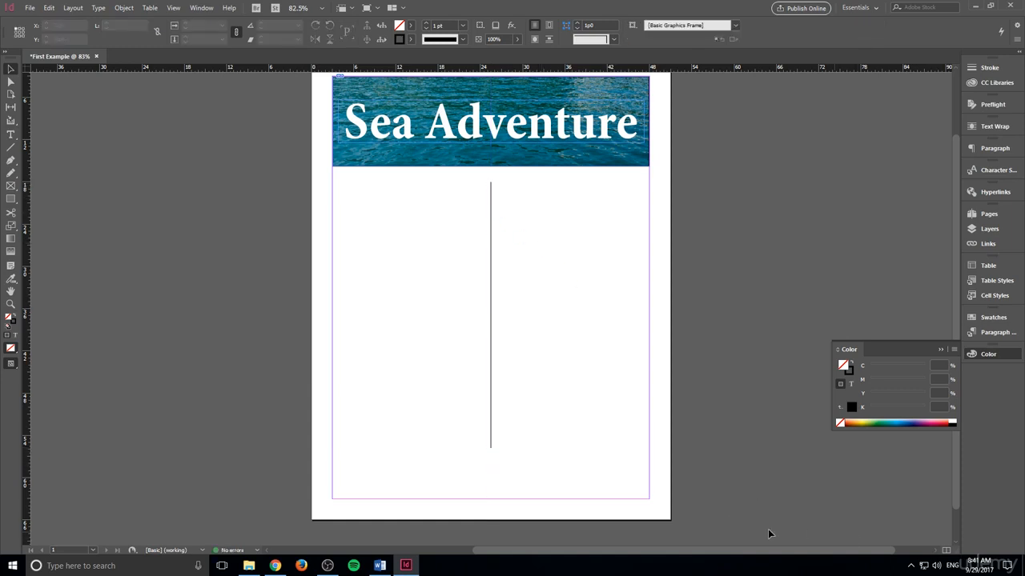
click(491, 292)
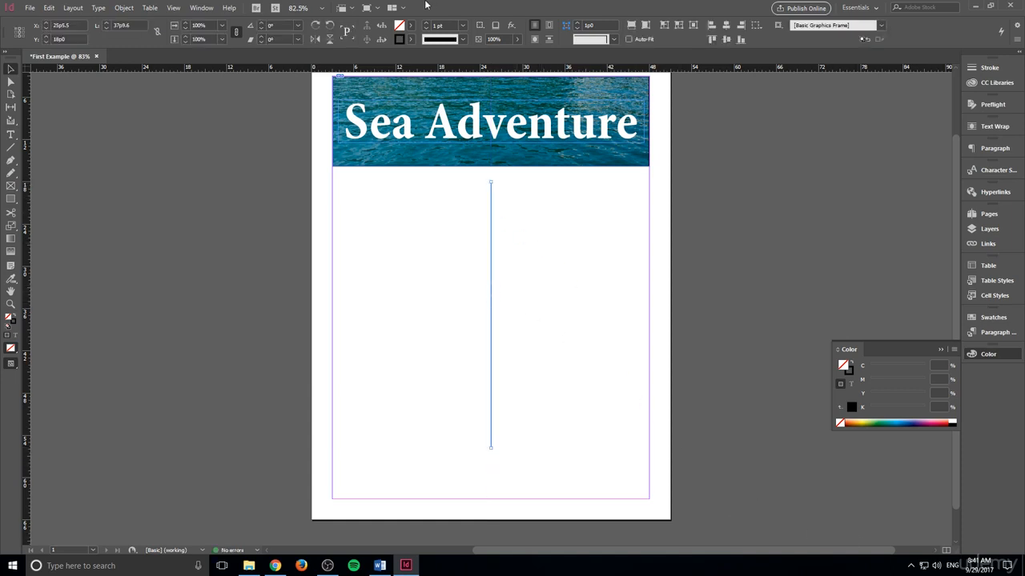
click(529, 349)
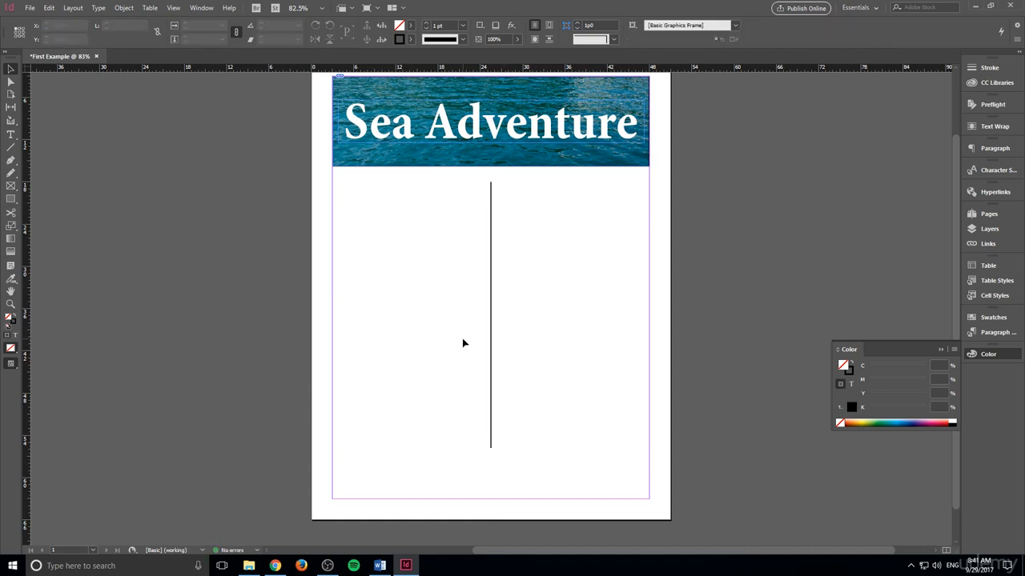
Create a text frame about 19p10.8 wide and 43p10.8 high left of the vertical line, positioned at X 4p6, Y 17p6
click(10, 136)
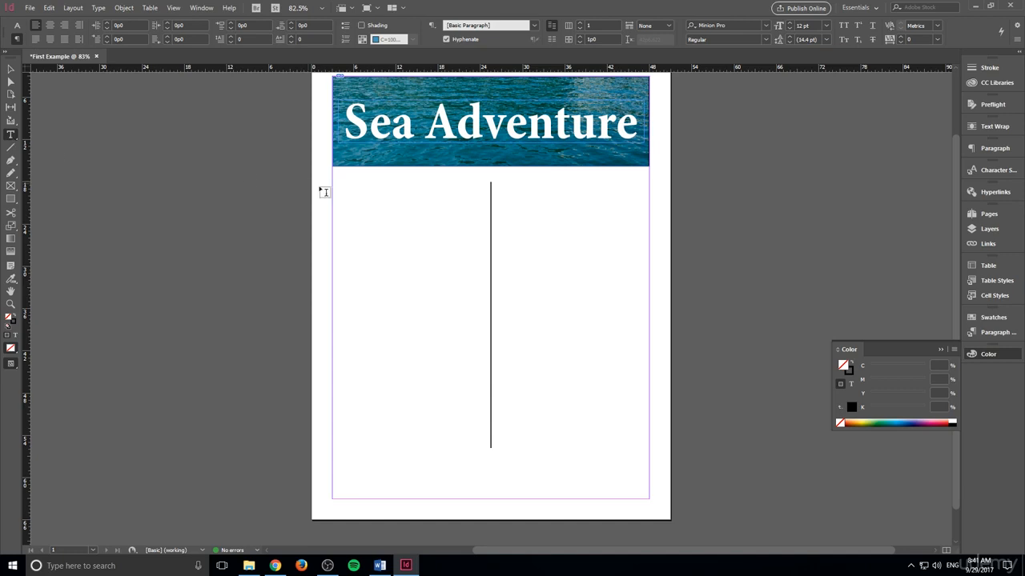
drag(336, 180, 476, 487)
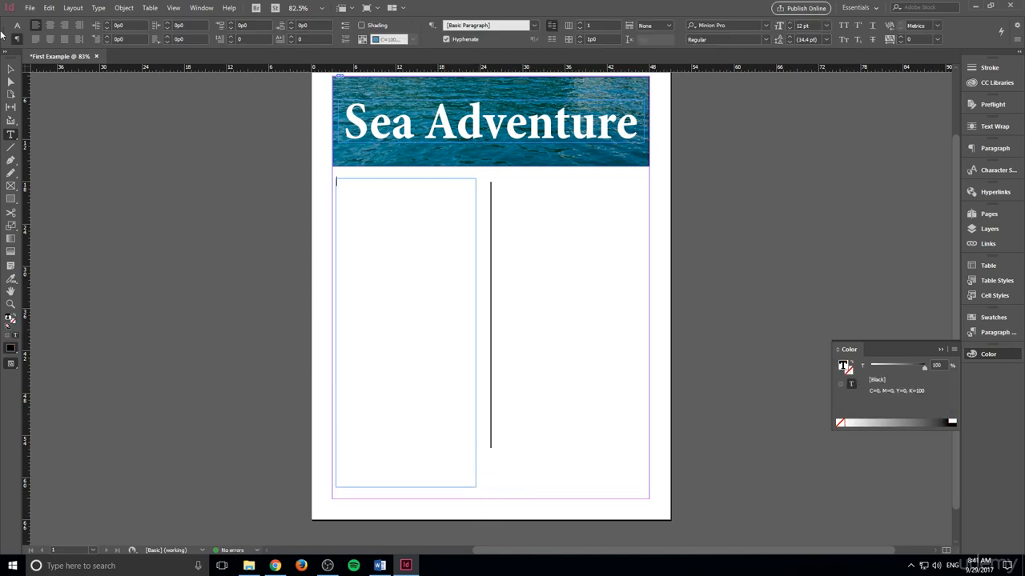
key(Escape)
drag(387, 363, 395, 363)
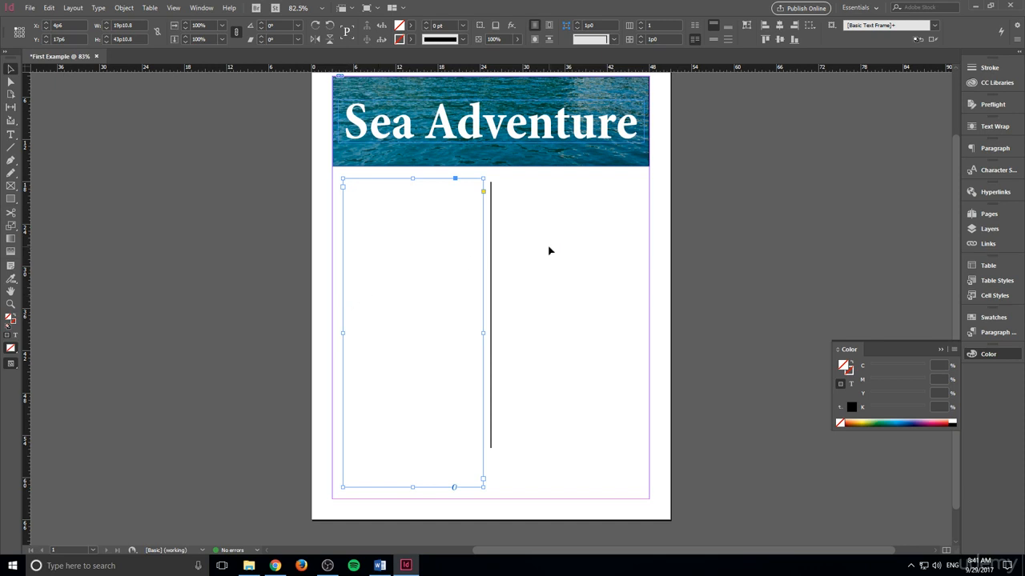
Duplicate the left text frame, place the copy right of the vertical line at X 26p7.2, Y 17p6, and deselect it
key(ctrl+v)
drag(523, 245, 604, 269)
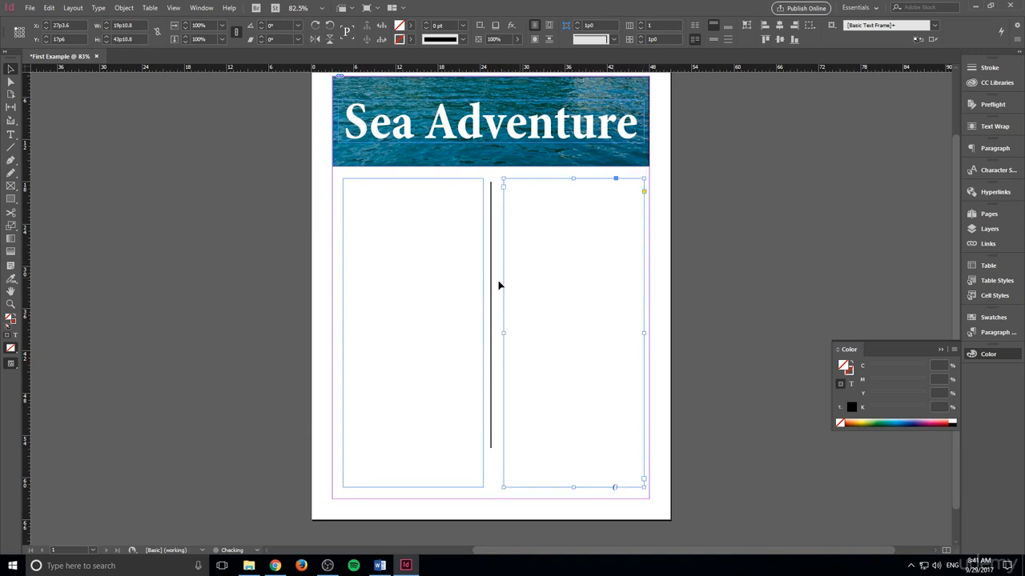
click(472, 286)
right_click(472, 290)
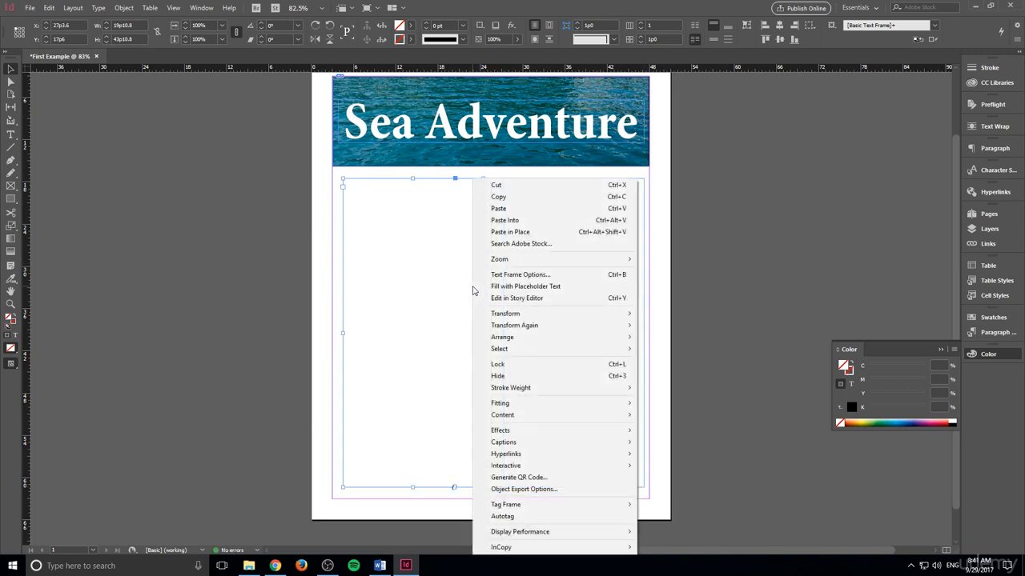
click(545, 199)
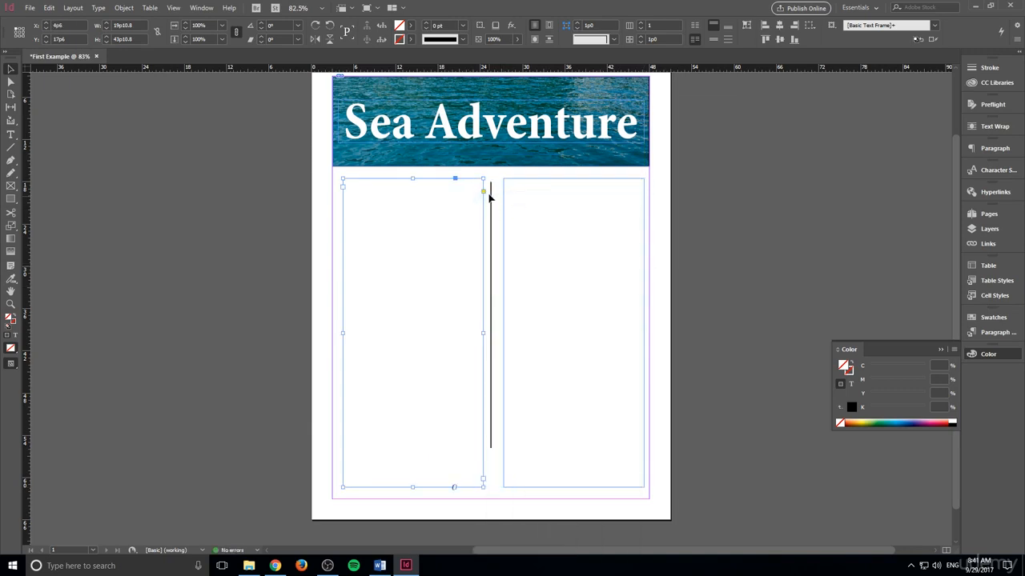
right_click(681, 197)
click(748, 208)
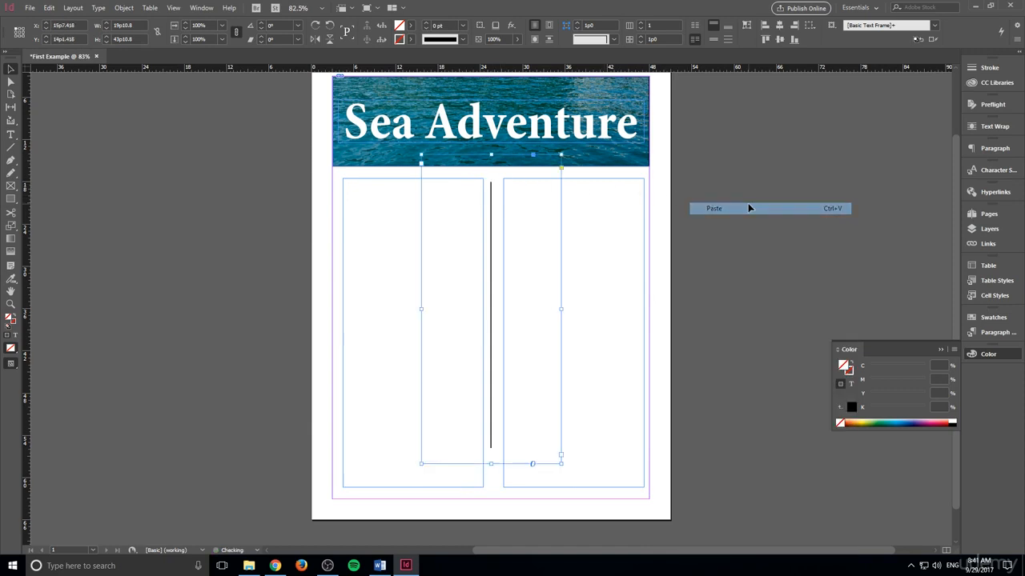
drag(471, 210, 553, 237)
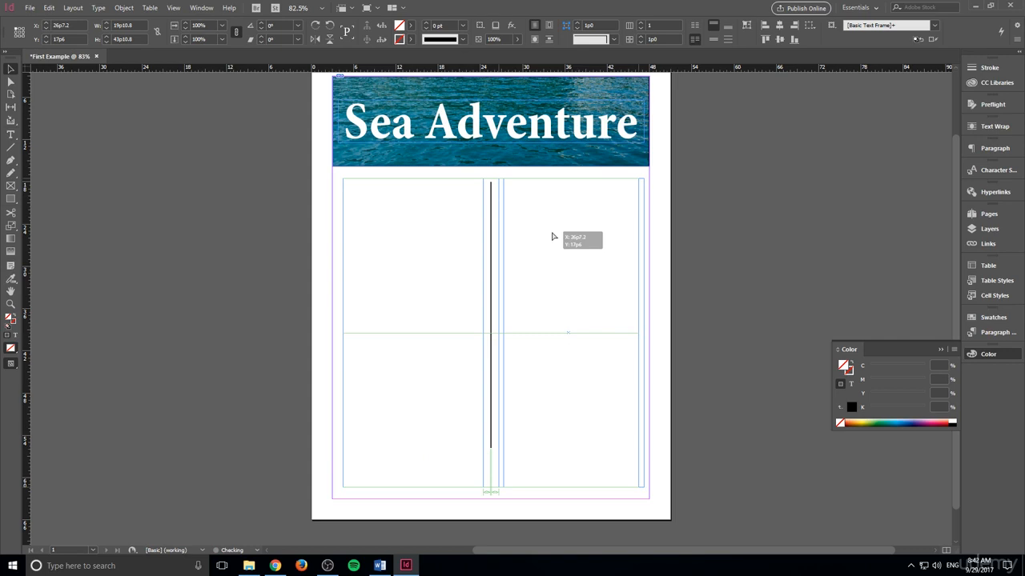
drag(553, 236, 552, 237)
drag(552, 237, 551, 235)
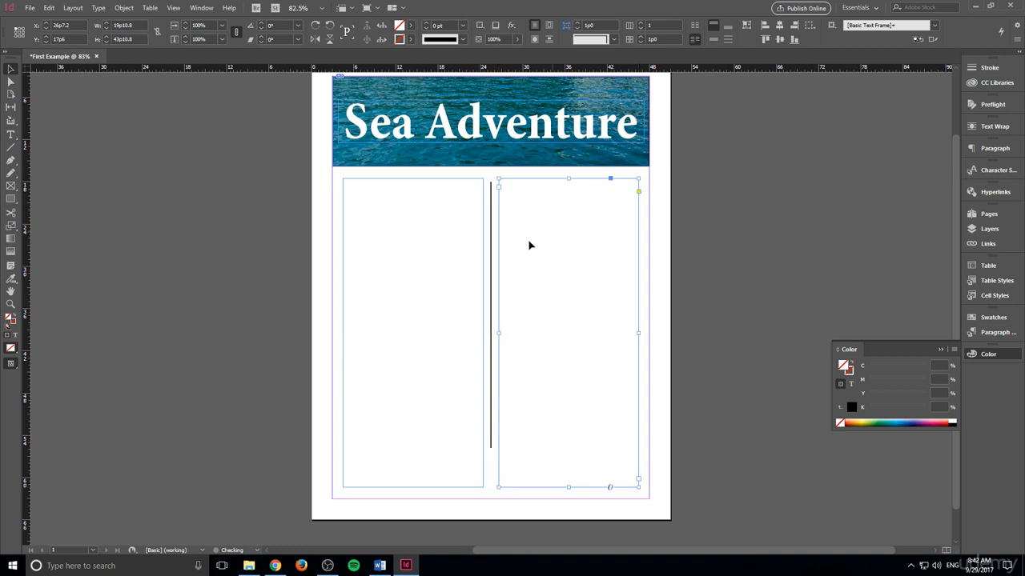
click(134, 239)
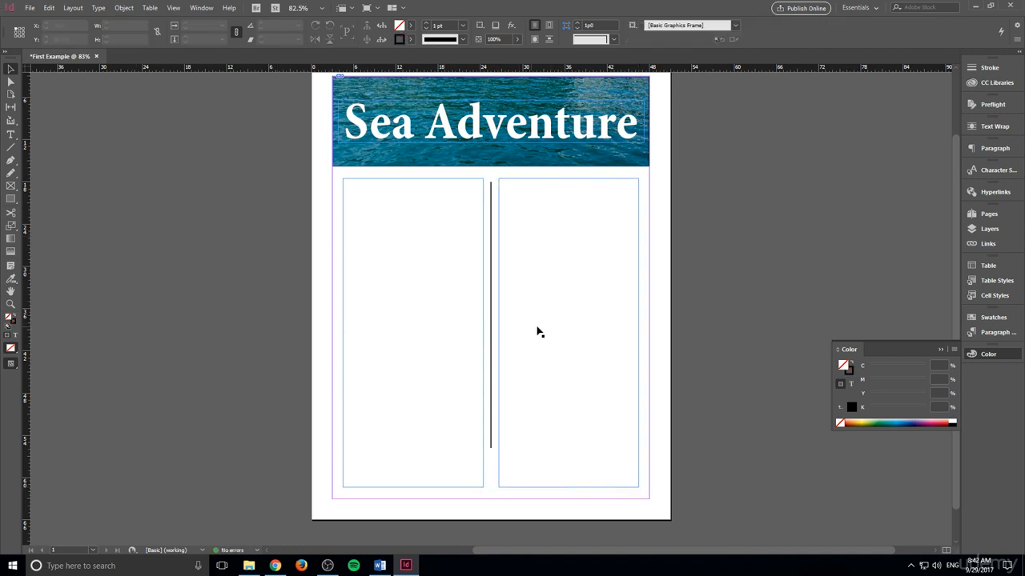
Fill both text frames beside the vertical line with placeholder text
double_click(369, 225)
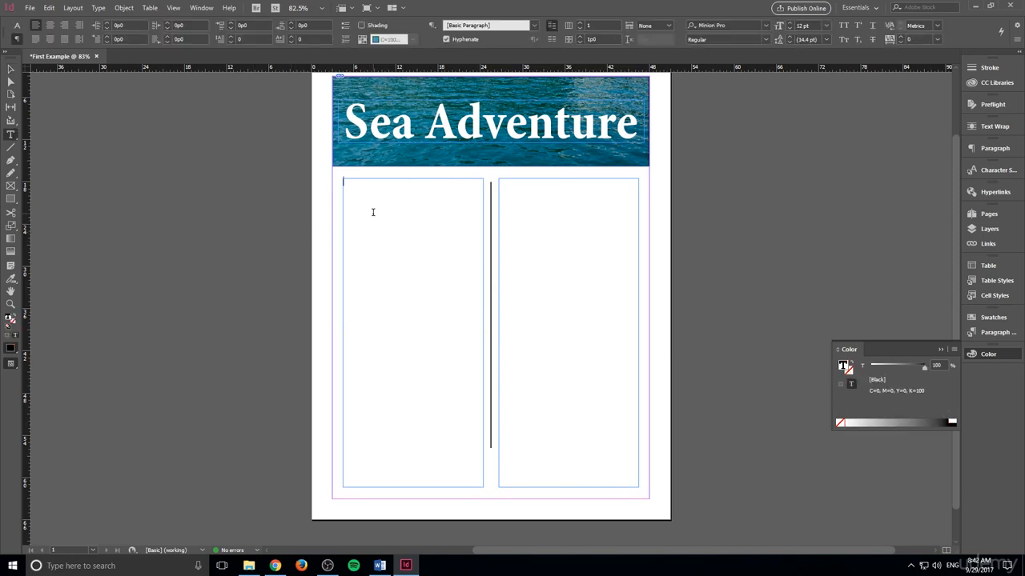
scroll(376, 240, up, 2)
scroll(368, 279, down, 2)
scroll(377, 231, up, 1)
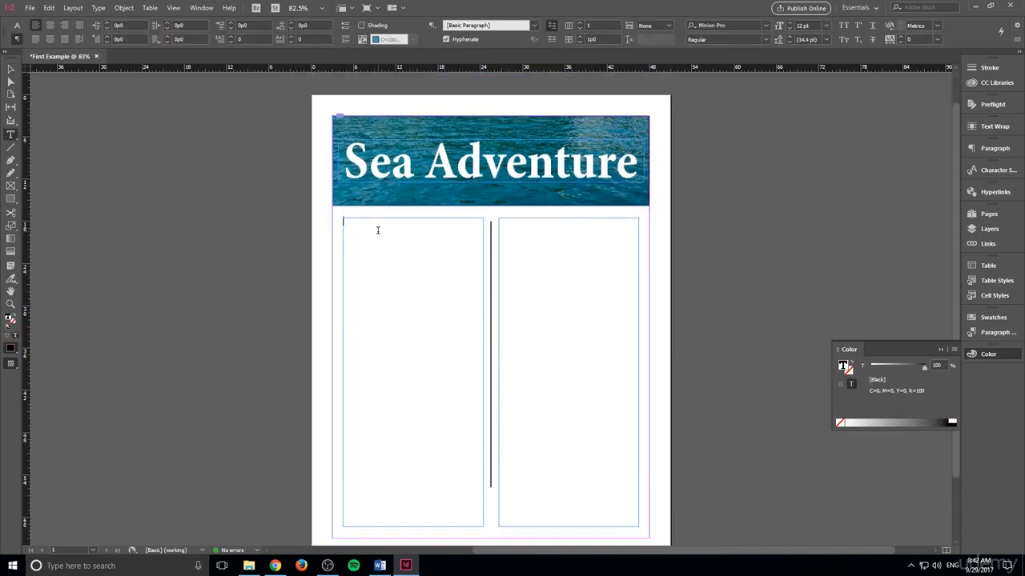
scroll(377, 232, down, 1)
right_click(381, 246)
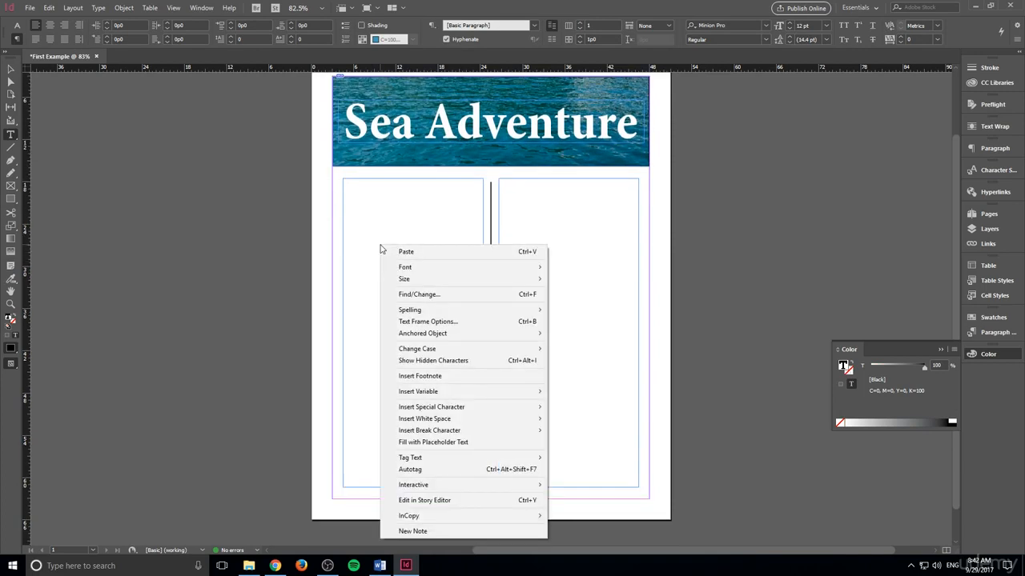
click(452, 443)
right_click(578, 228)
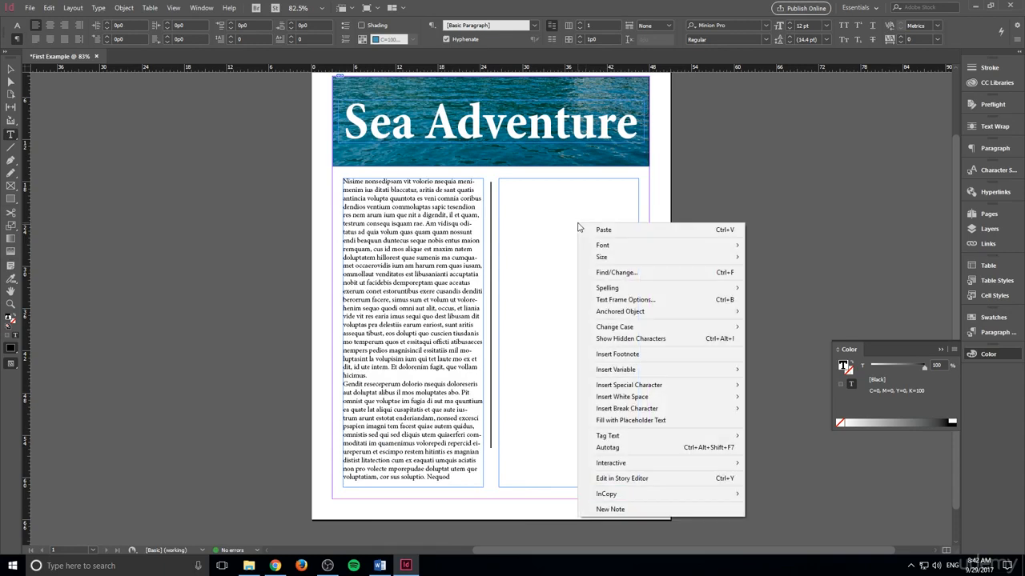
click(640, 422)
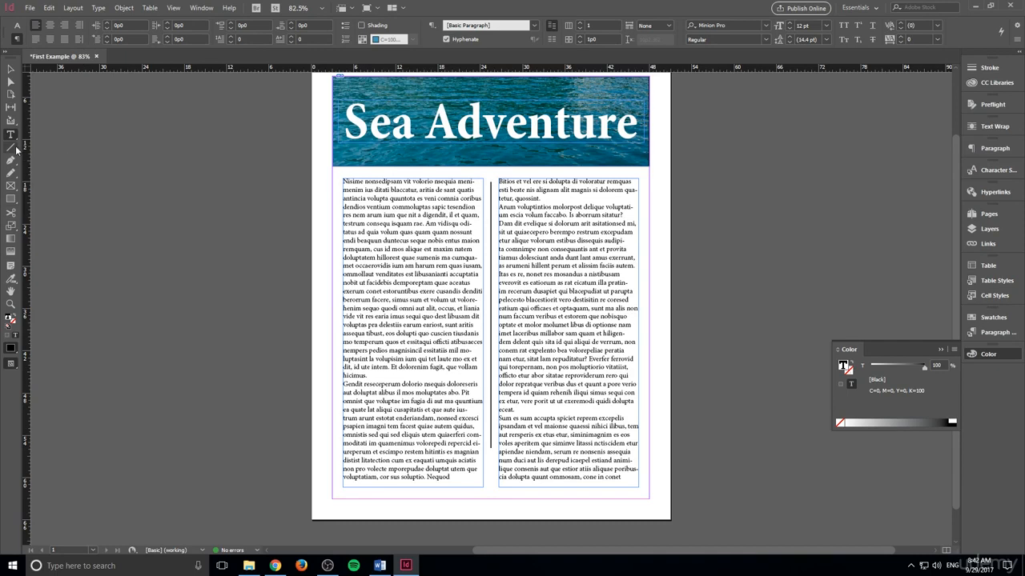
Draw a rectangle about 14p7.2 wide and 11p0 high over the upper part of the left text column
click(11, 198)
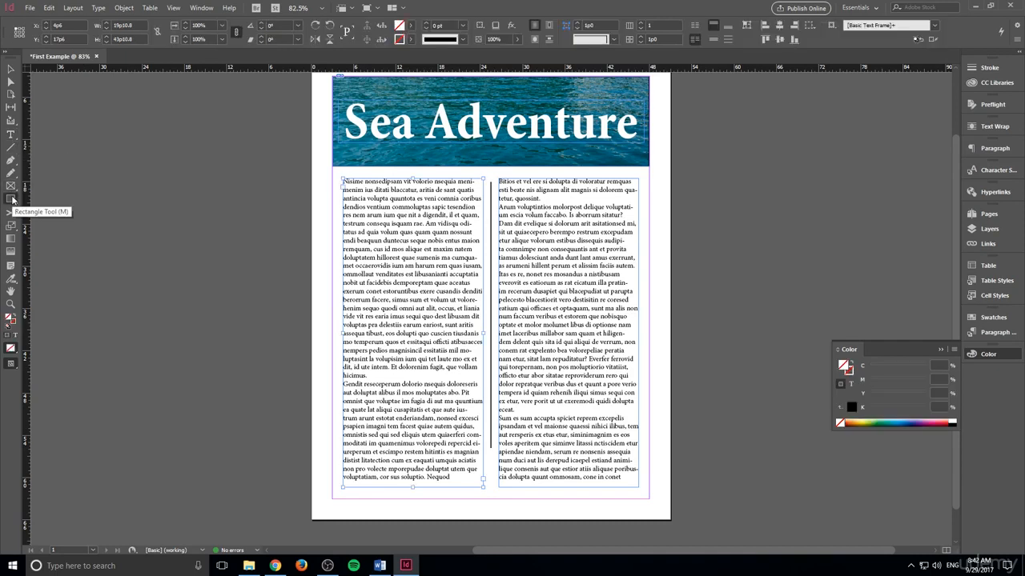
click(40, 201)
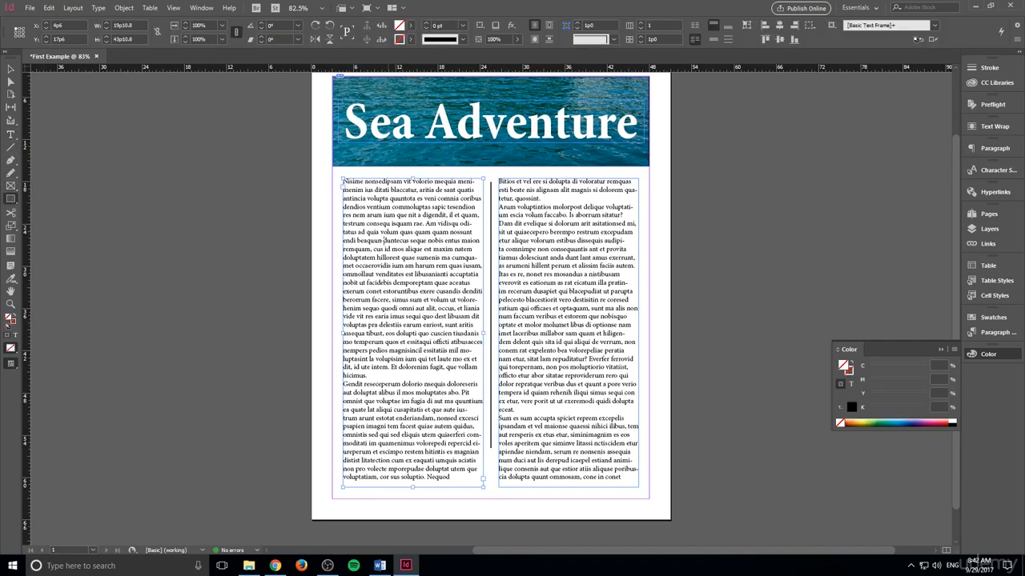
drag(361, 221, 465, 299)
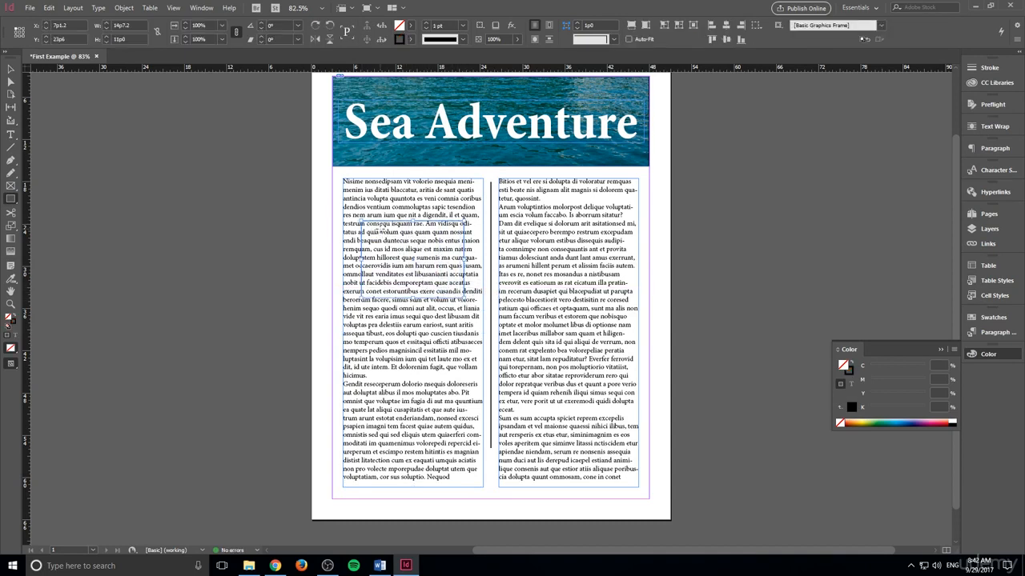
Place the image DSC_0315.JPG into the rectangle over the left text column
click(32, 9)
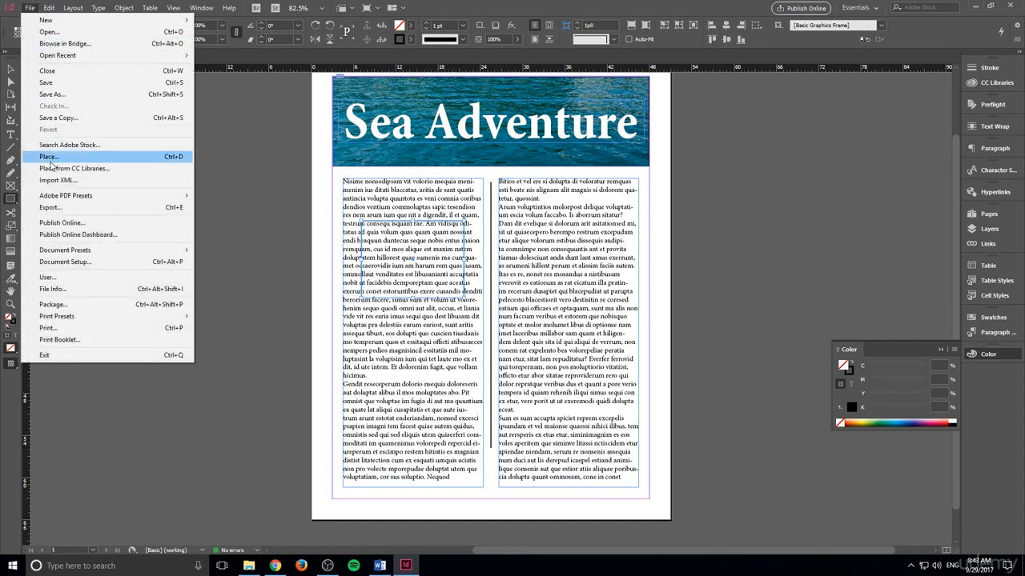
click(50, 156)
click(383, 217)
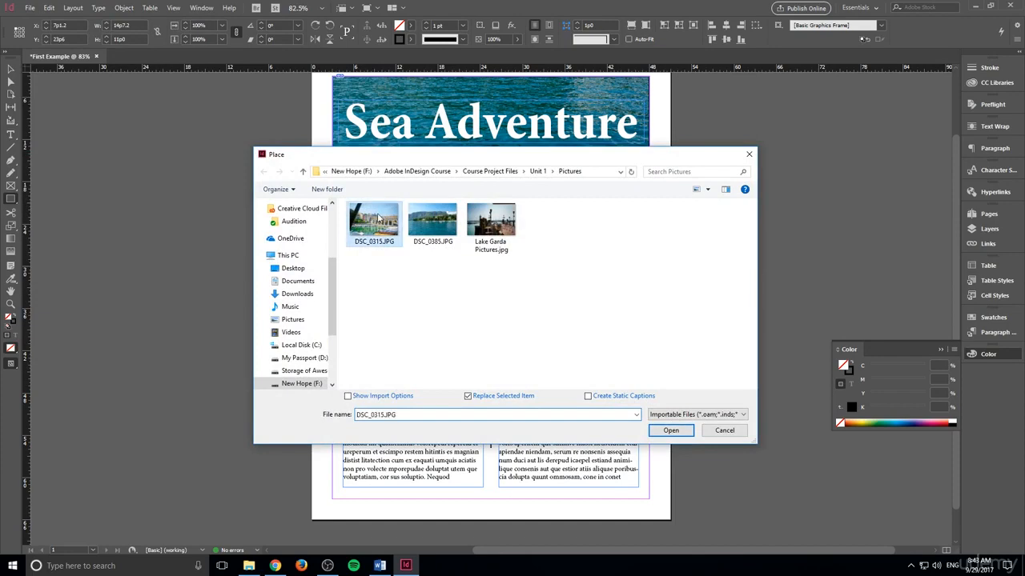
click(671, 431)
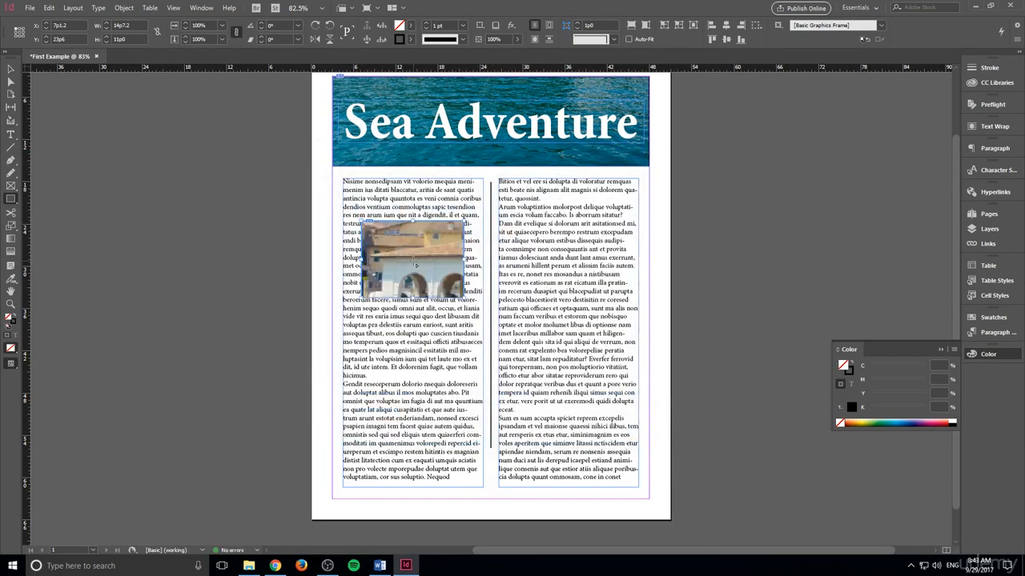
Fit the placed image's content to its frame in the left text column
click(414, 264)
right_click(394, 196)
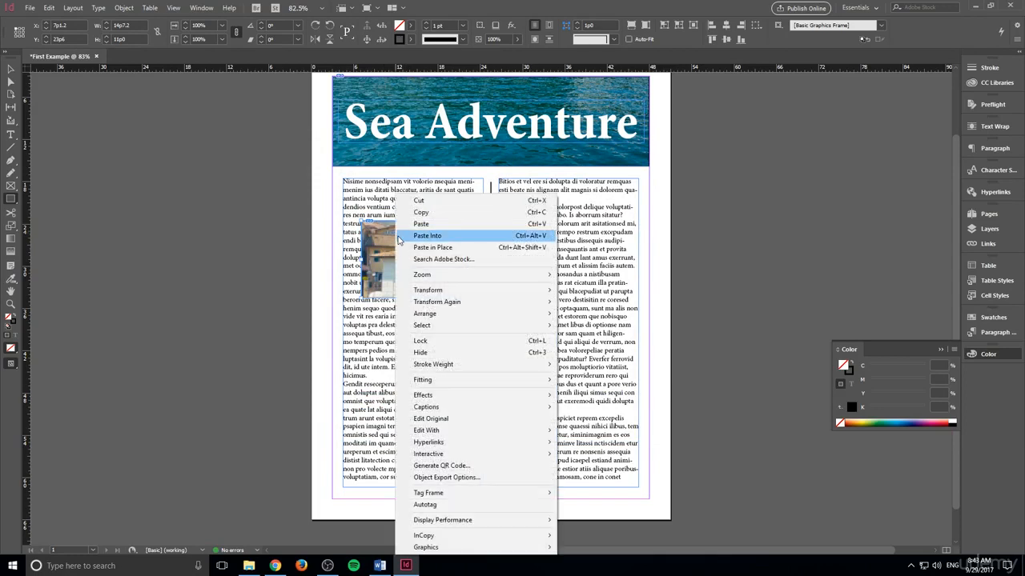
click(9, 70)
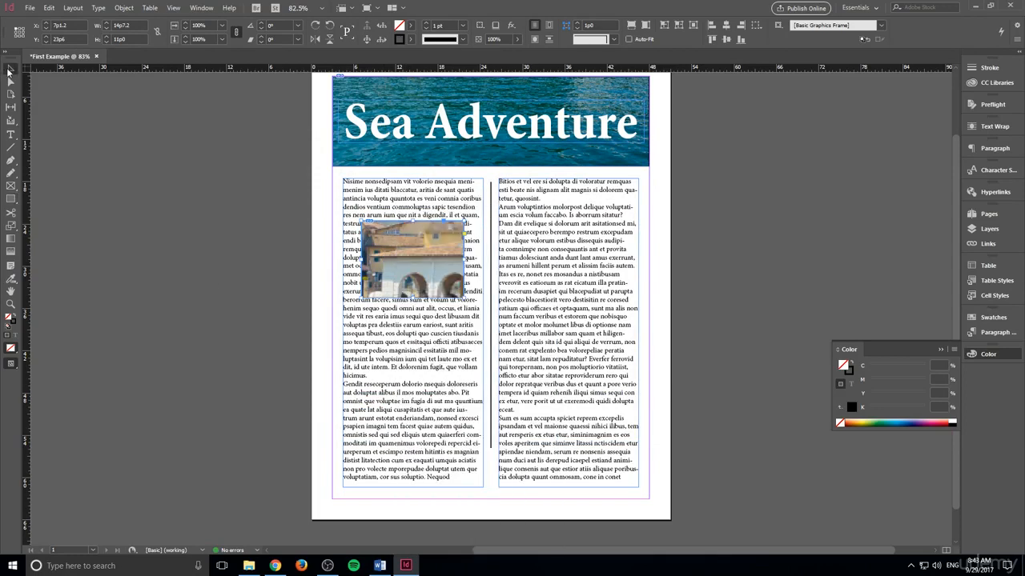
right_click(403, 250)
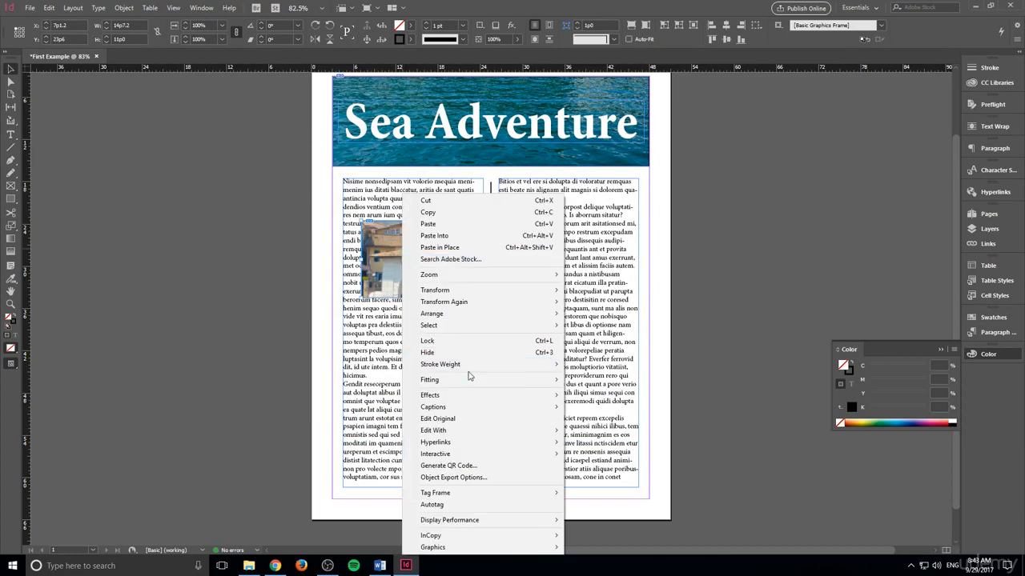
mouse_move(470, 378)
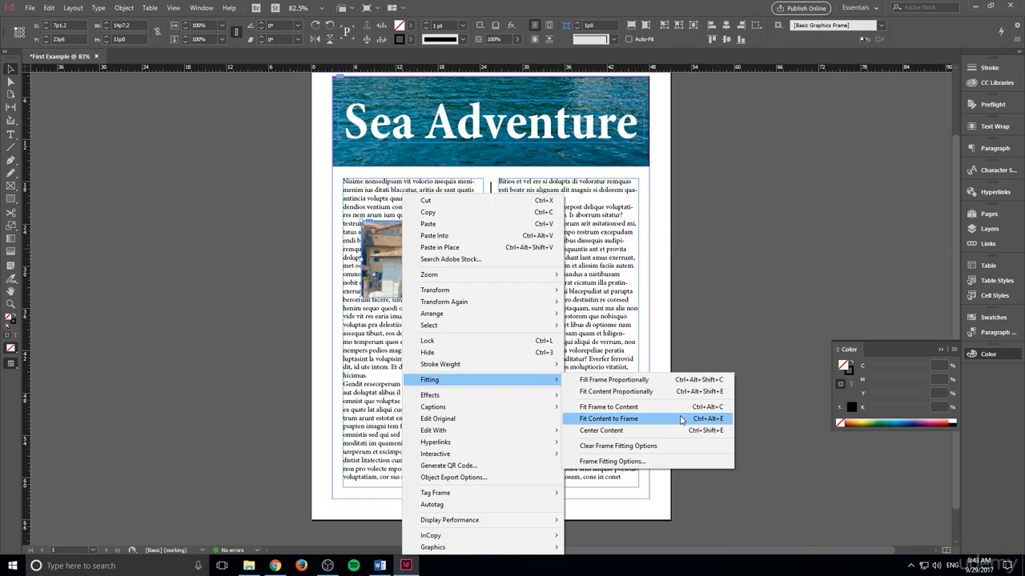
click(681, 421)
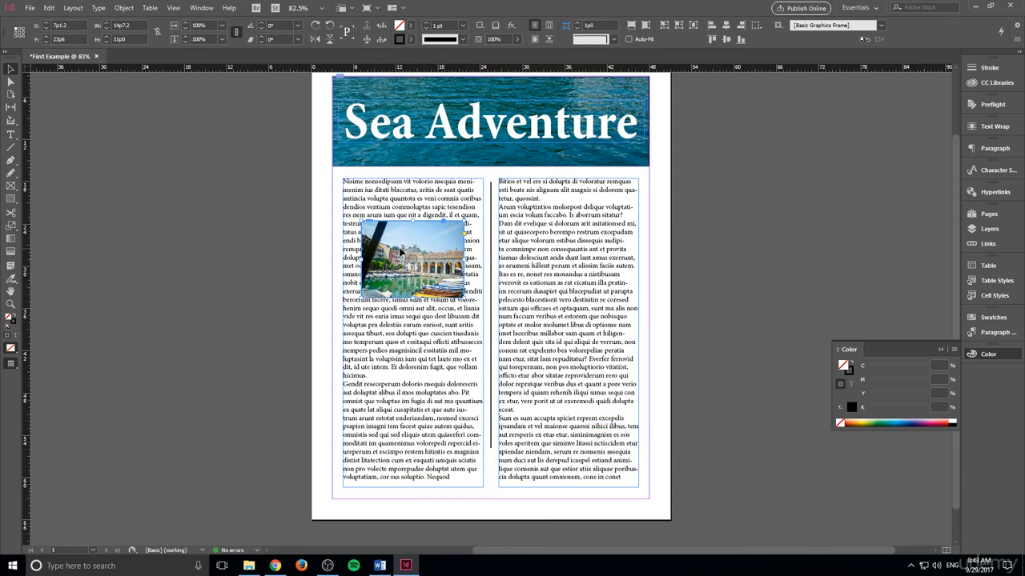
Show the Text Wrap panel and dock it directly below the Color panel
click(193, 6)
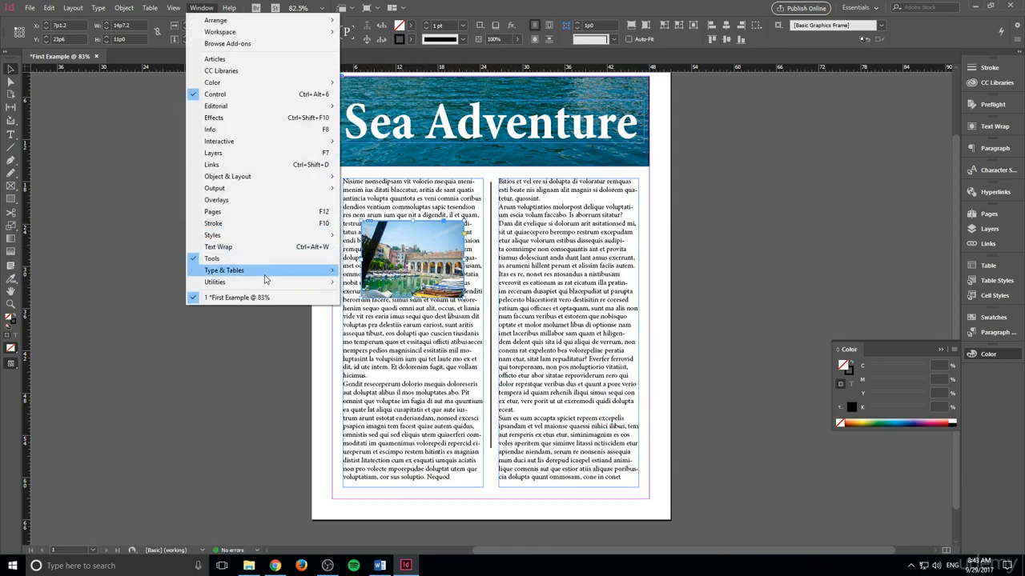
mouse_move(265, 277)
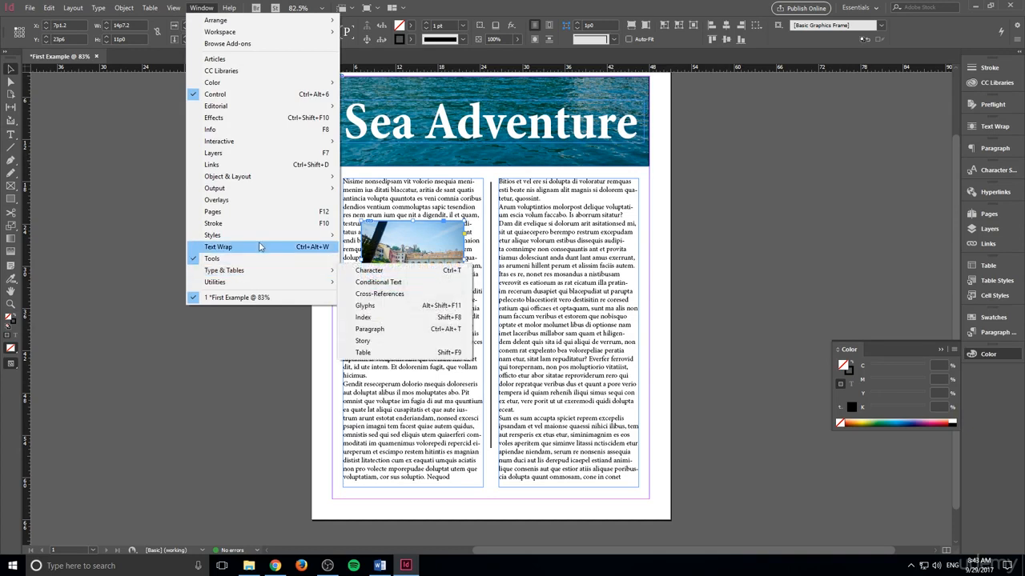
click(225, 249)
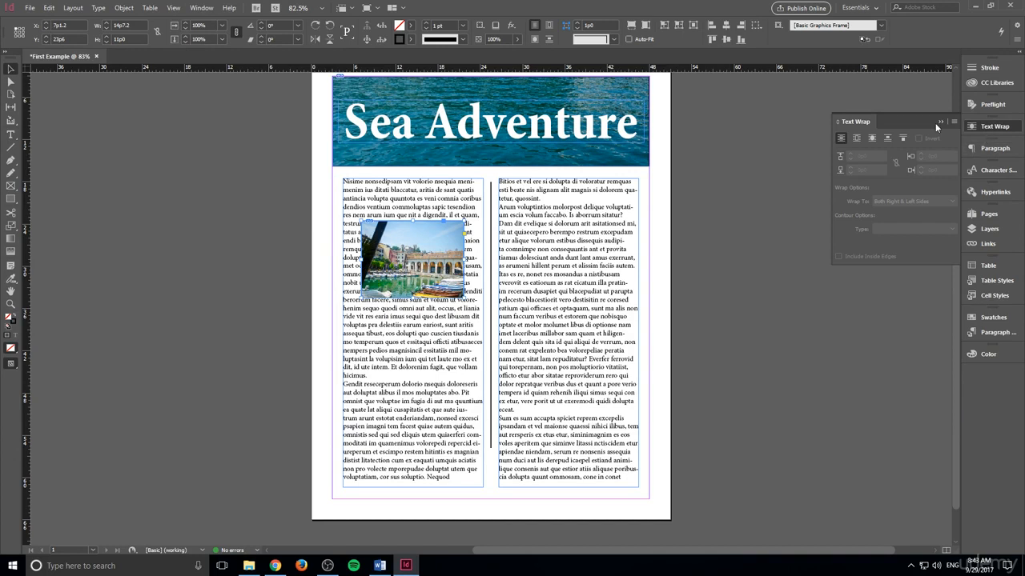
drag(863, 121, 984, 355)
click(983, 354)
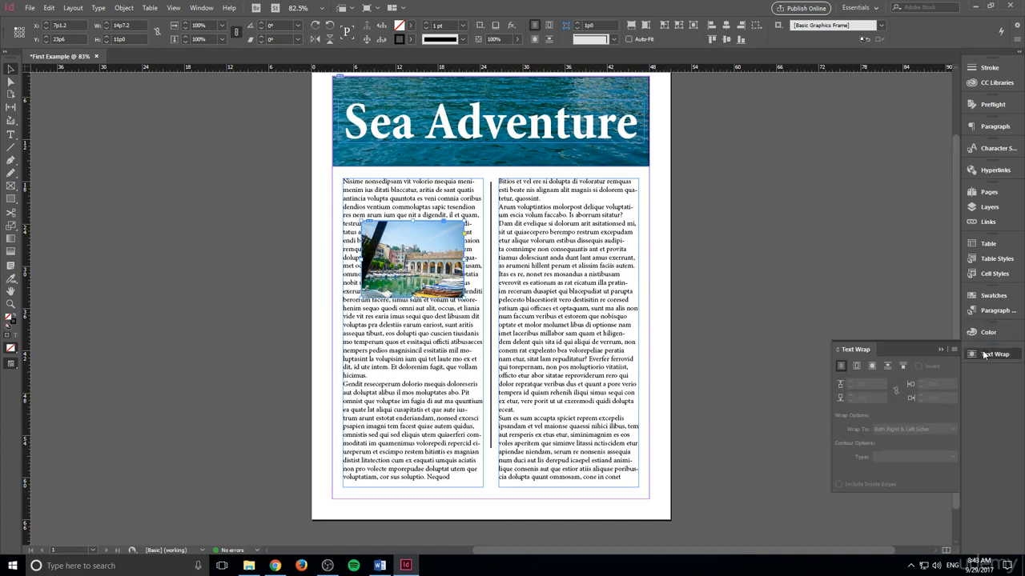
Apply the Jump Object text wrap to the image in the left column and move it slightly down to about Y 24p1.2
click(887, 366)
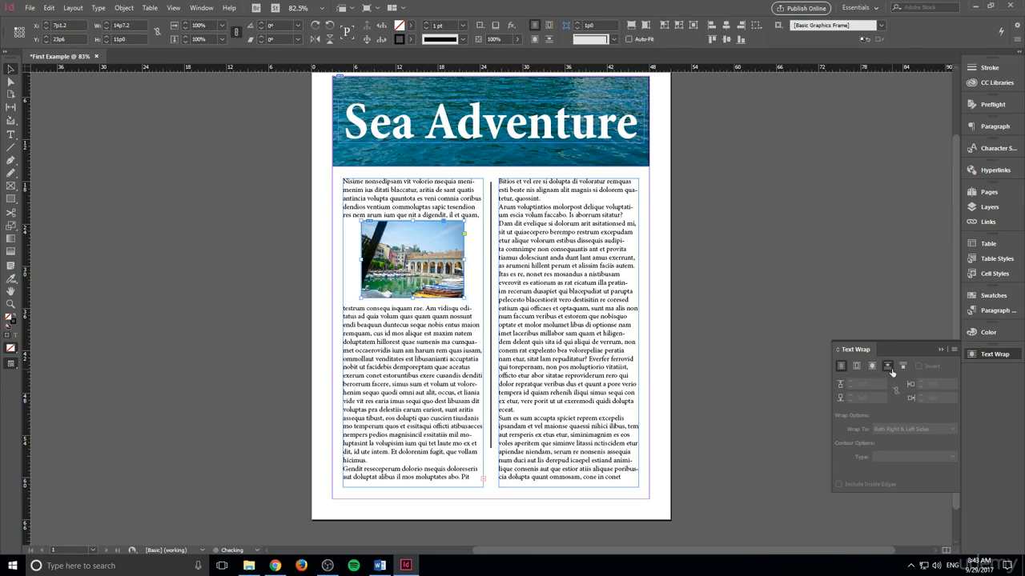
drag(441, 246, 443, 250)
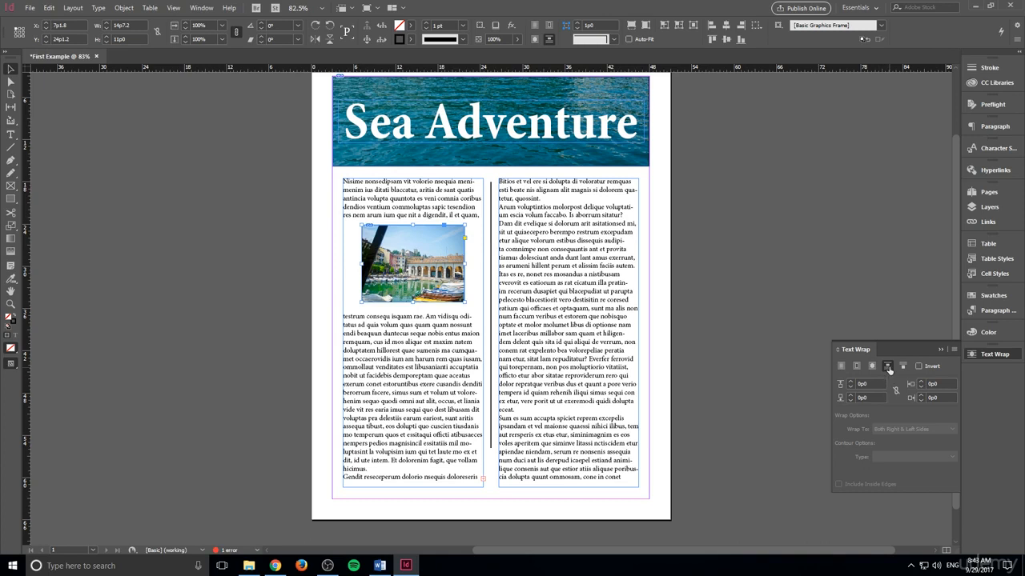
click(194, 288)
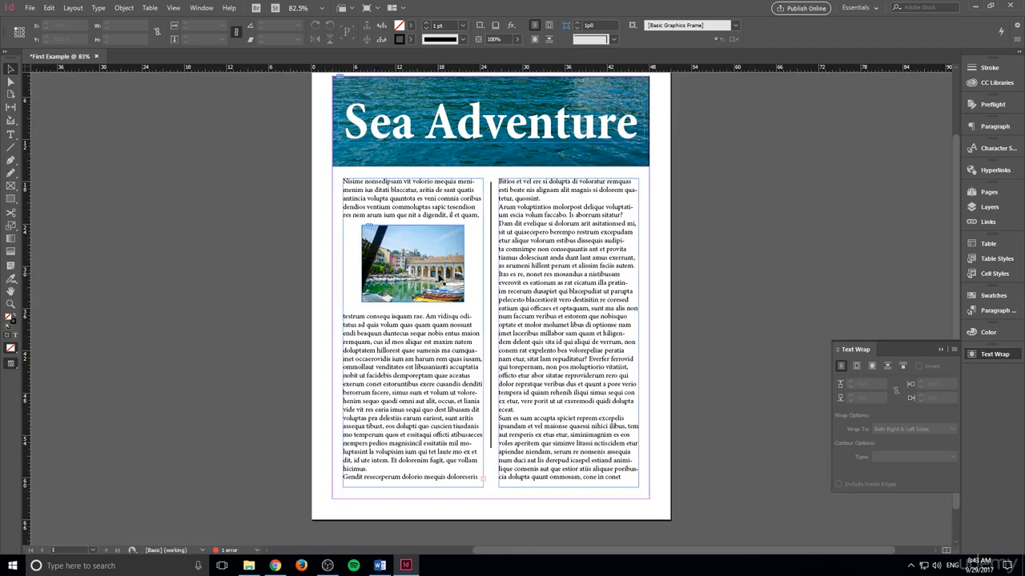
click(436, 276)
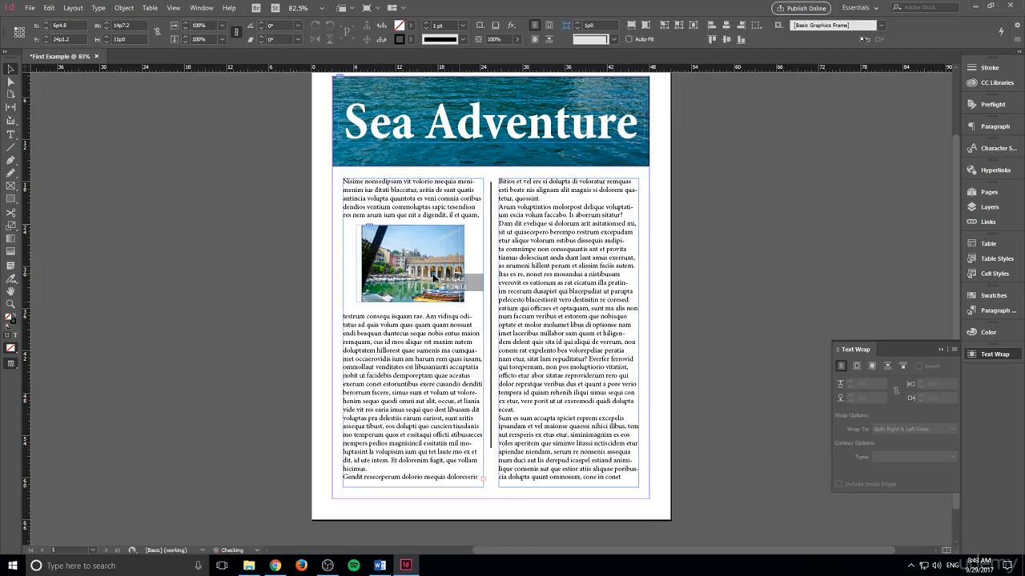
drag(437, 276, 440, 276)
click(292, 276)
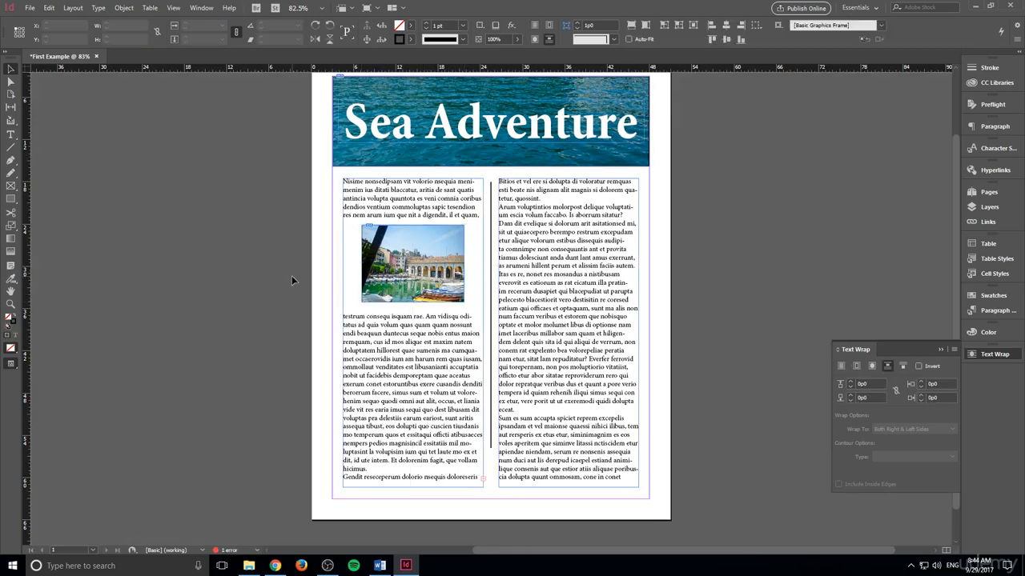
Duplicate the left column's image into the lower right column at about X 29p3, Y 43p7.2, and set its top wrap offset to 0p6
click(426, 286)
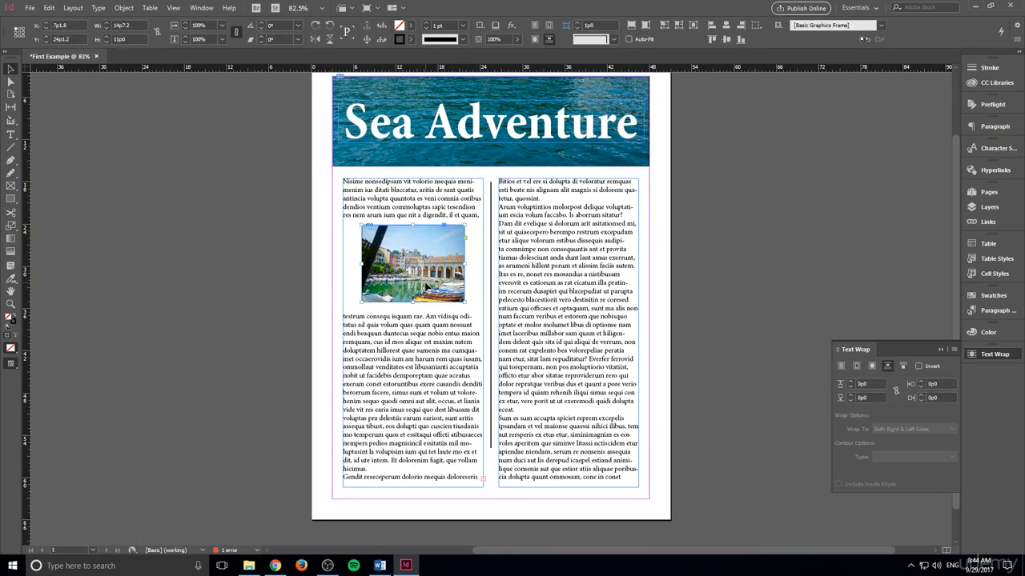
drag(427, 287, 583, 424)
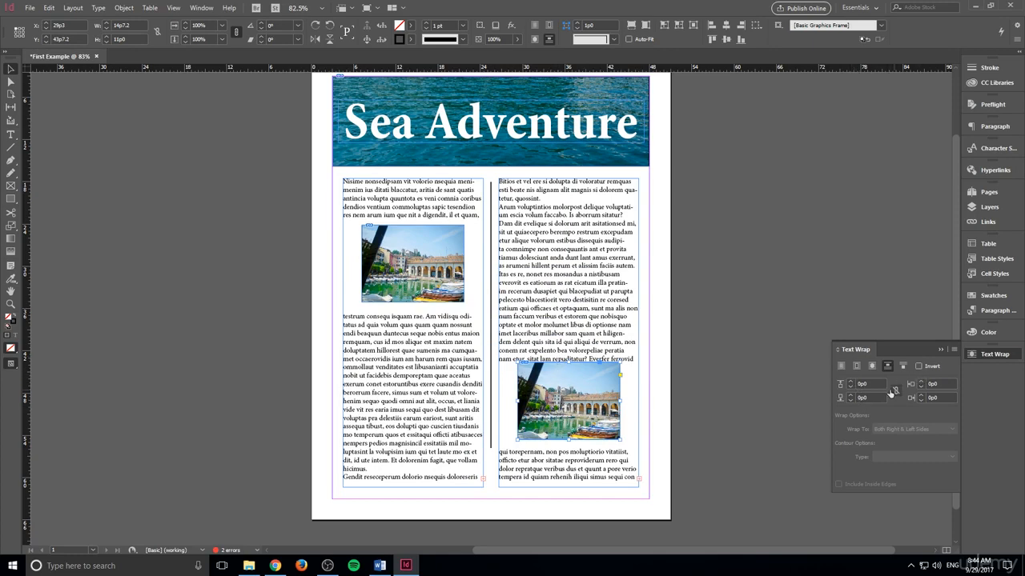
click(849, 382)
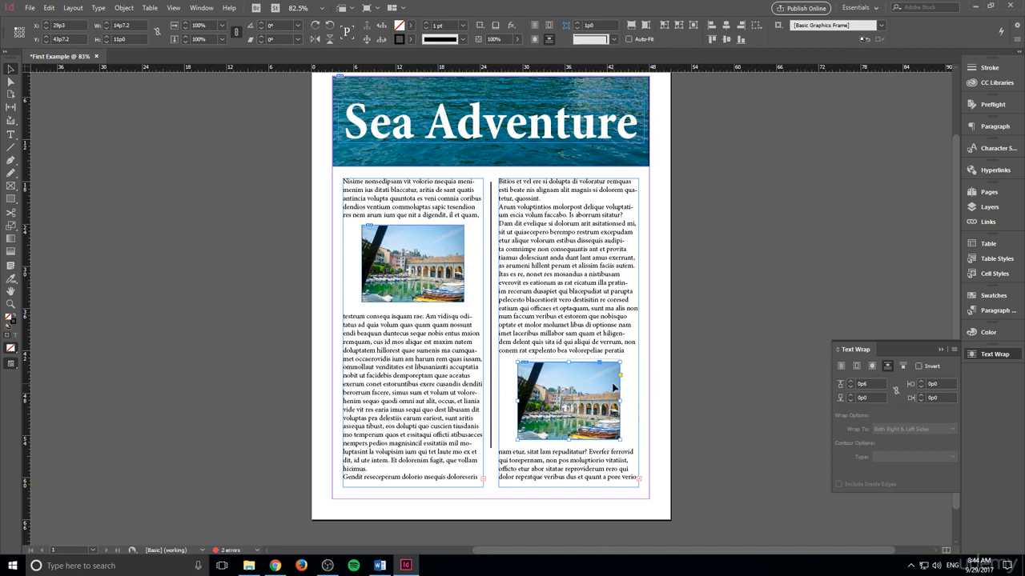
click(667, 403)
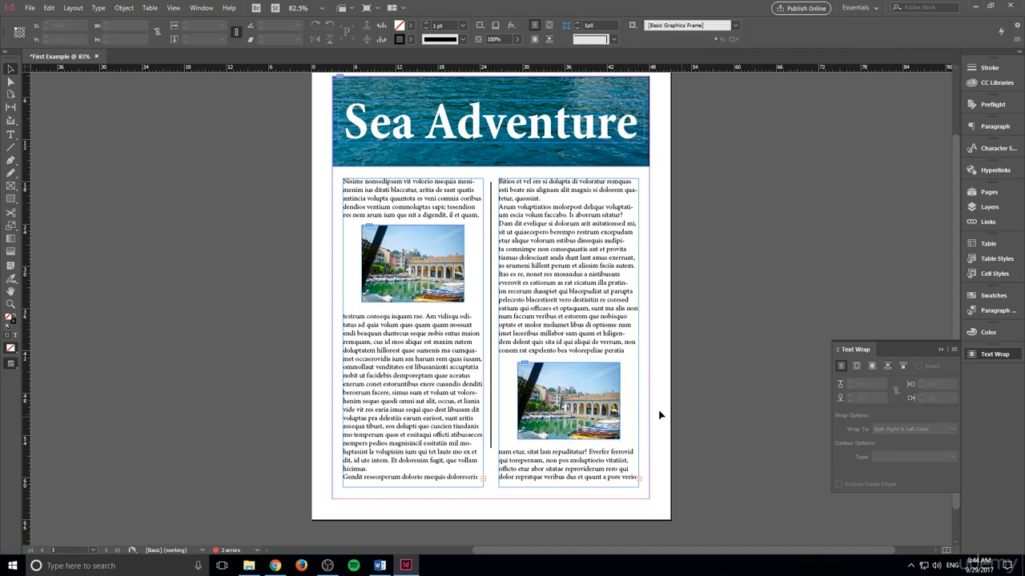
Replace the duplicated image in the right column with Lake Garda Pictures.jpg
click(568, 400)
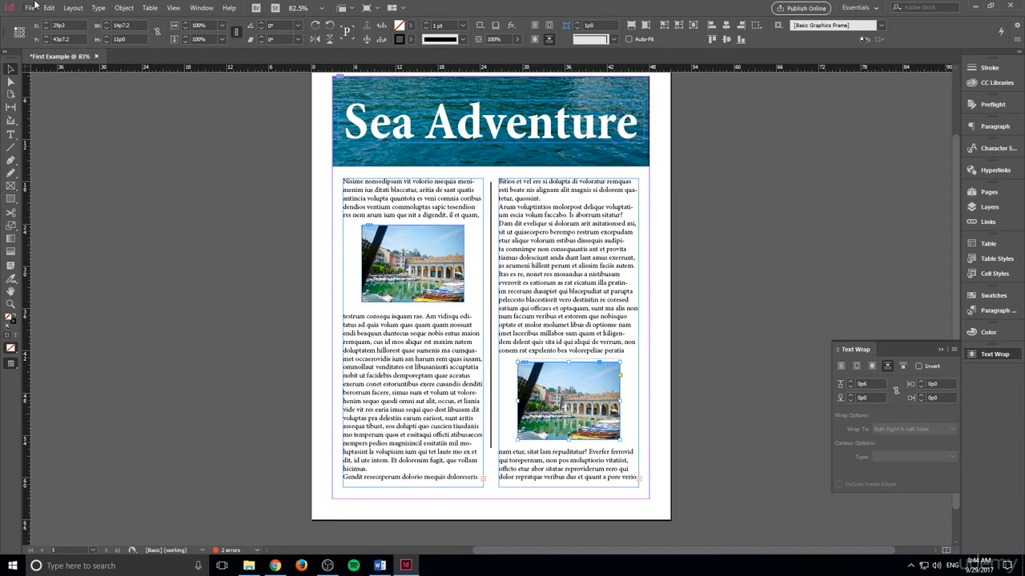
click(32, 8)
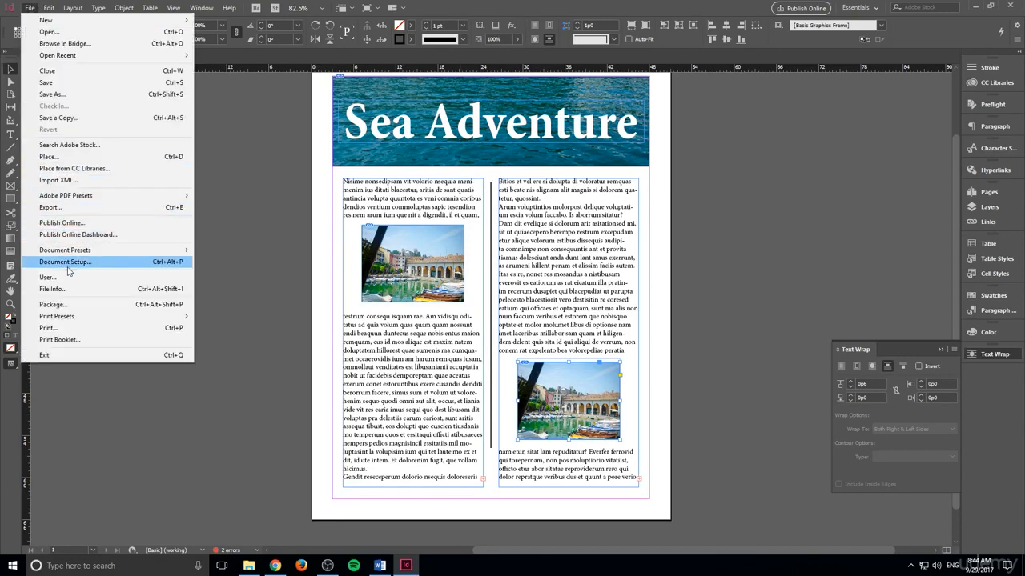
mouse_move(49, 8)
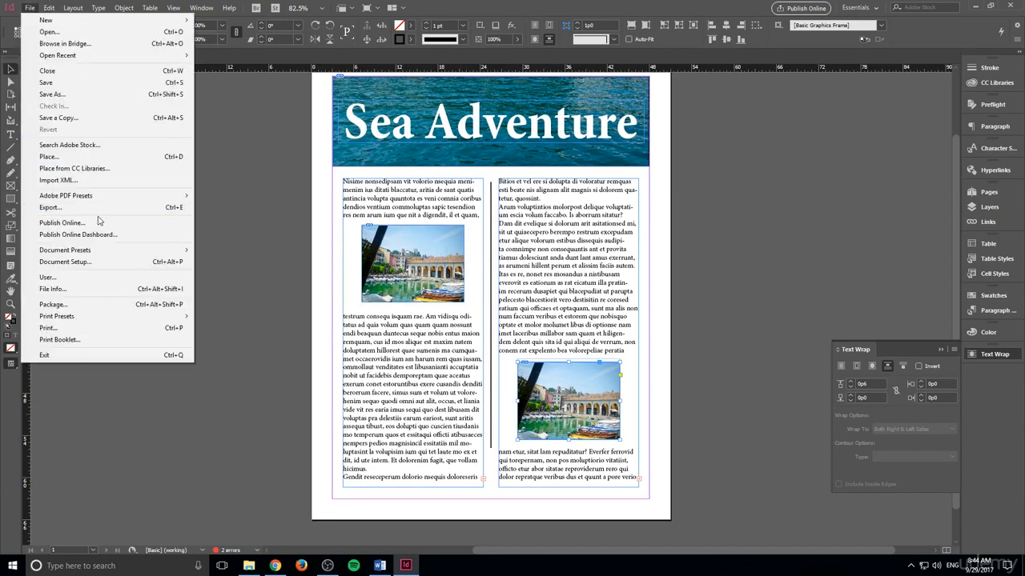
click(86, 156)
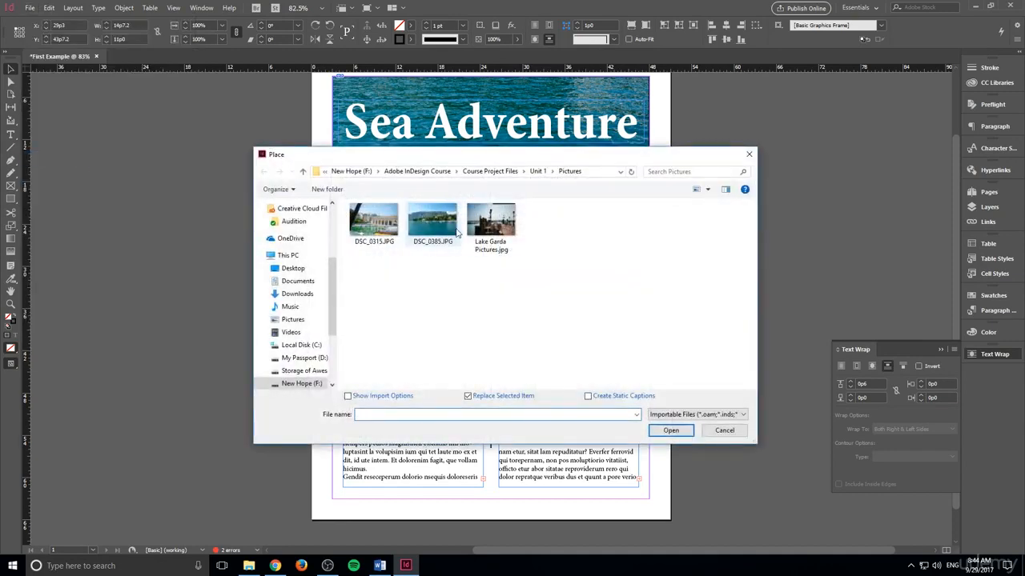
click(490, 224)
click(670, 430)
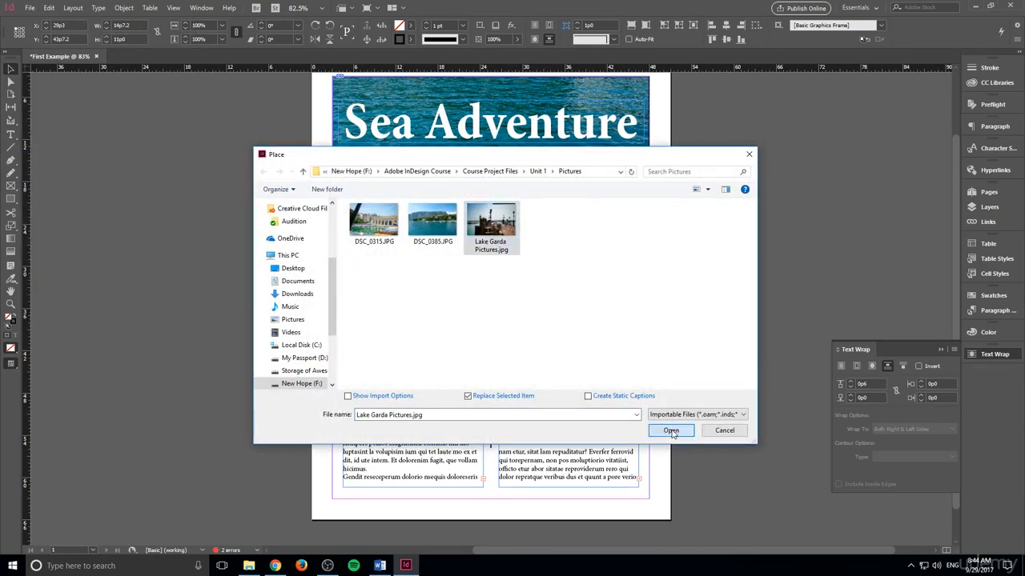
click(652, 395)
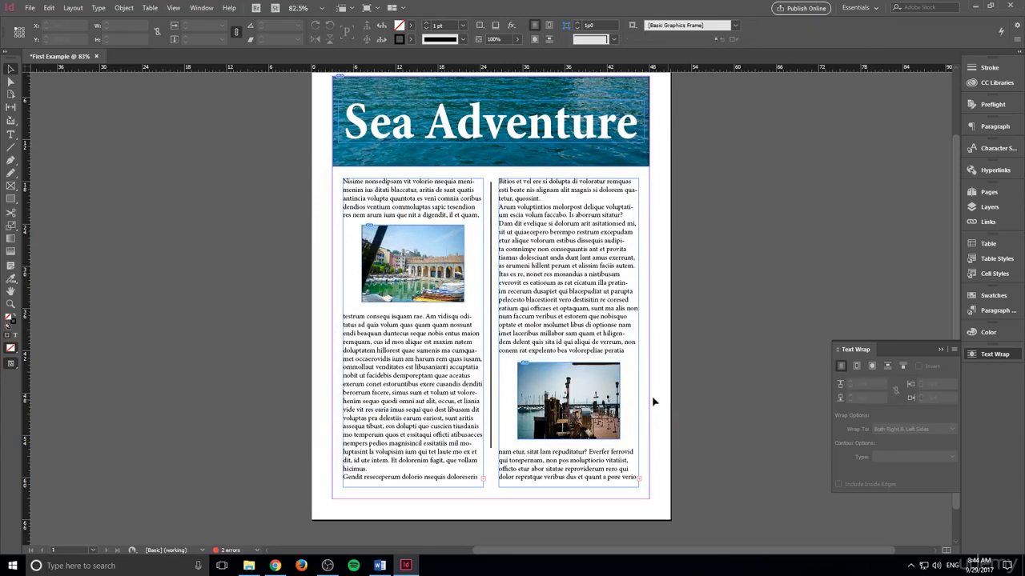
Preview the finished page without guides and frame edges
scroll(128, 210, up, 1)
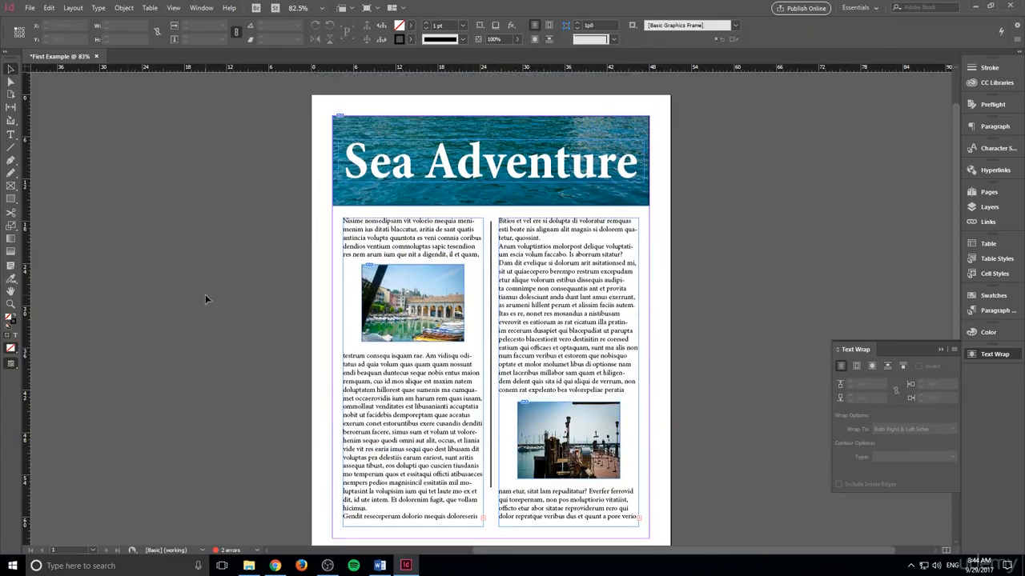
scroll(205, 290, down, 1)
key(w)
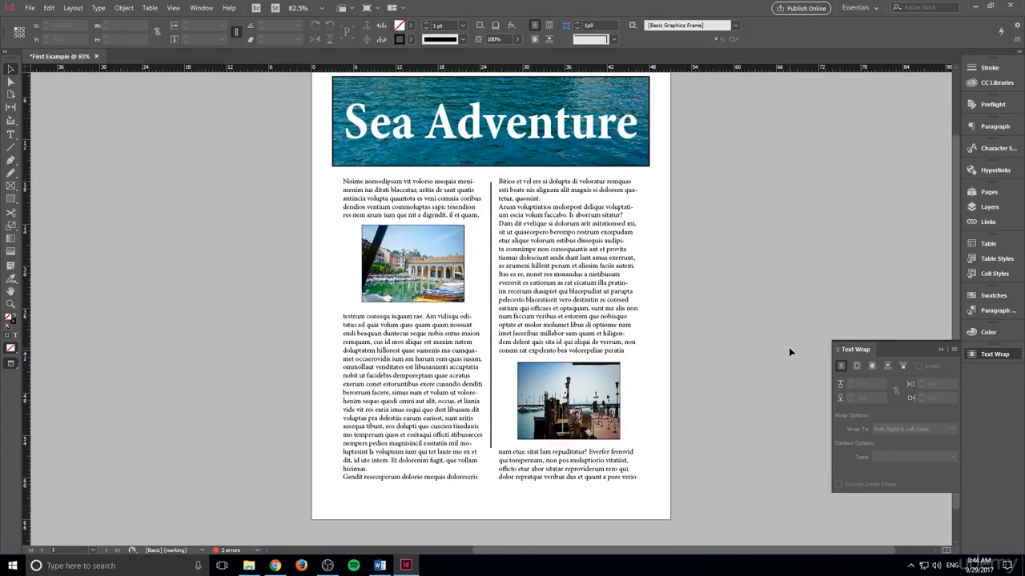
scroll(789, 347, up, 1)
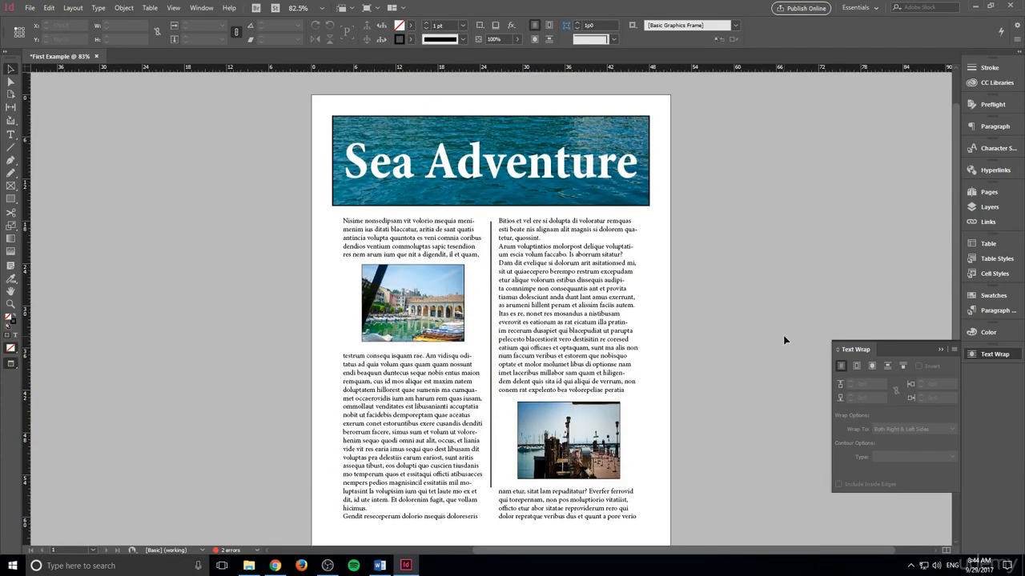